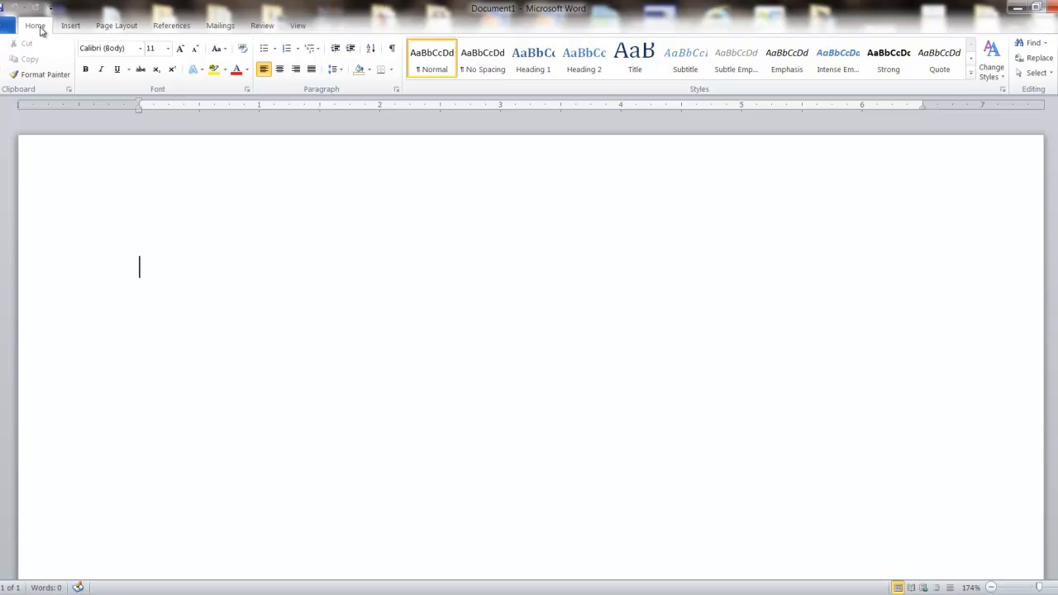
Examine the commands offered for inserting, page layout, references, mailings, reviewing and viewing.
click(70, 28)
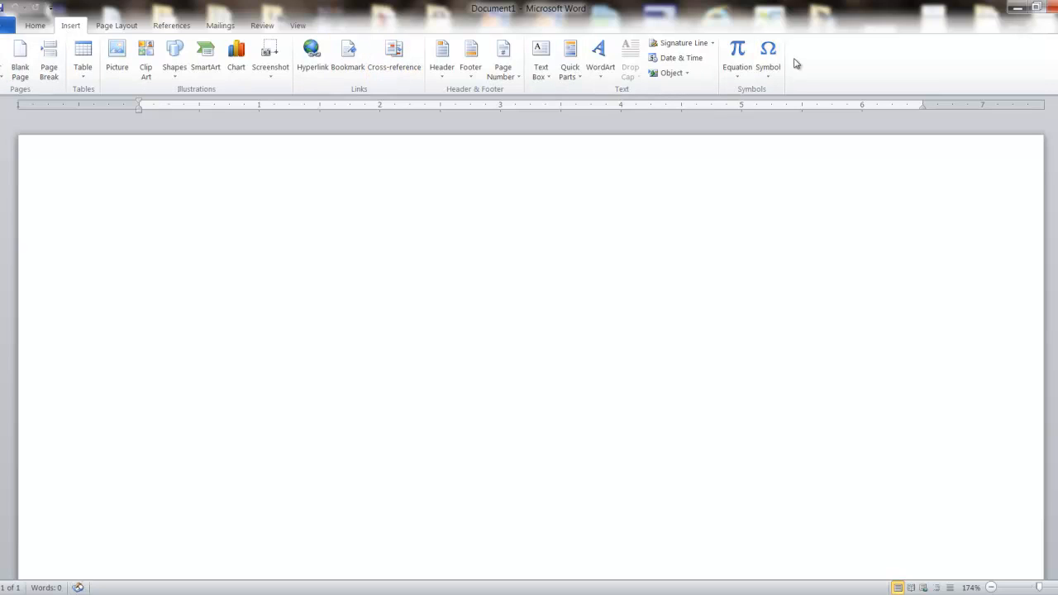
click(117, 25)
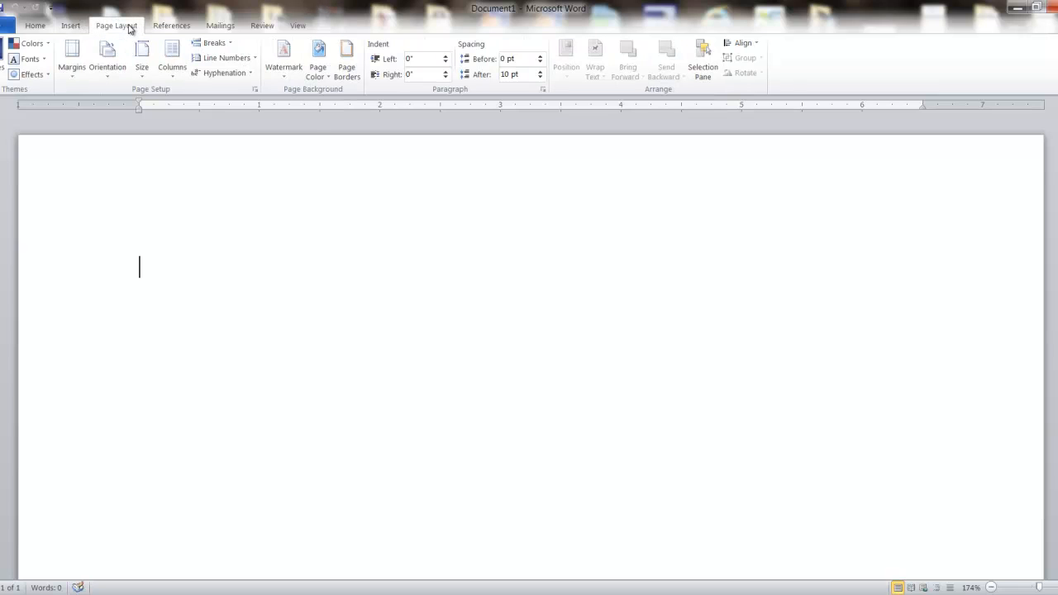
click(186, 30)
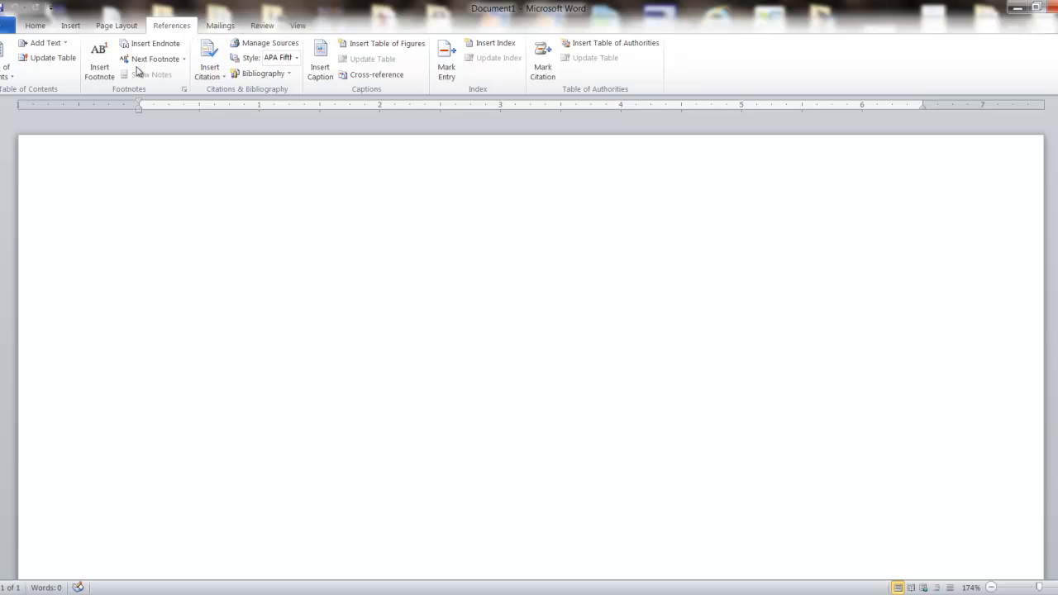
click(222, 26)
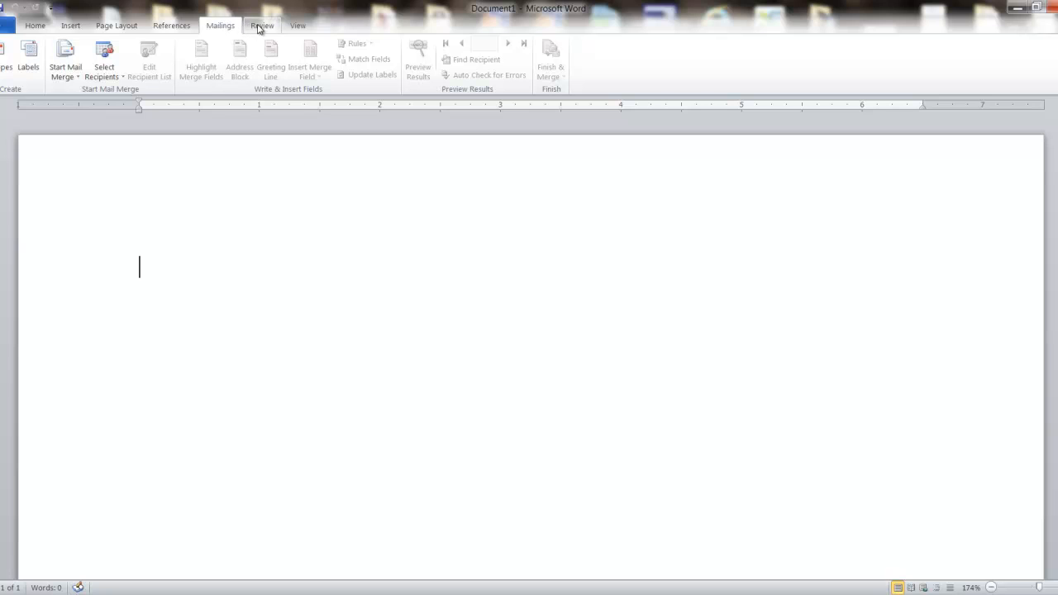
click(261, 27)
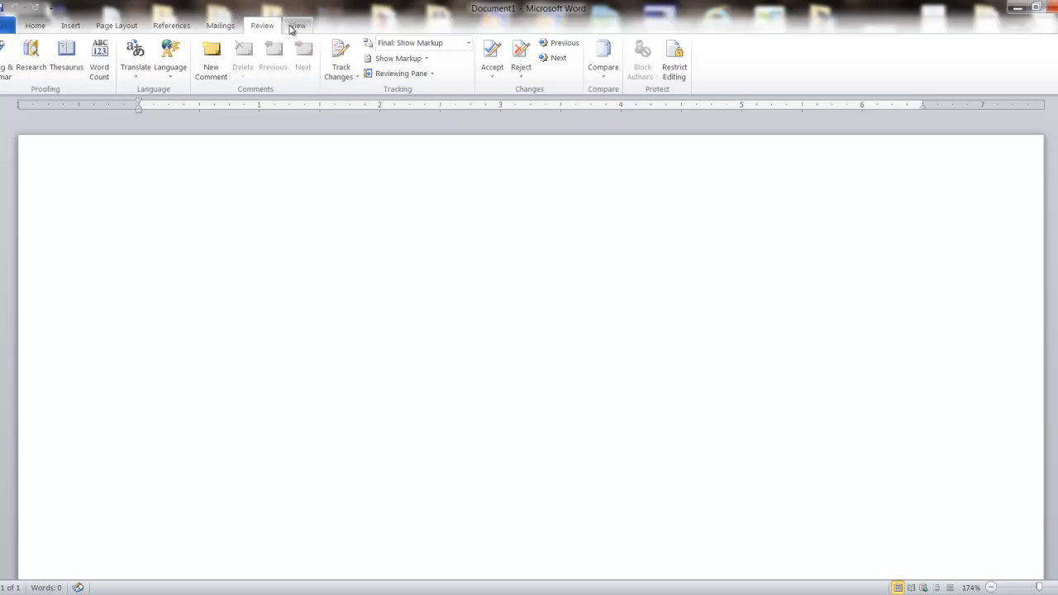
click(291, 28)
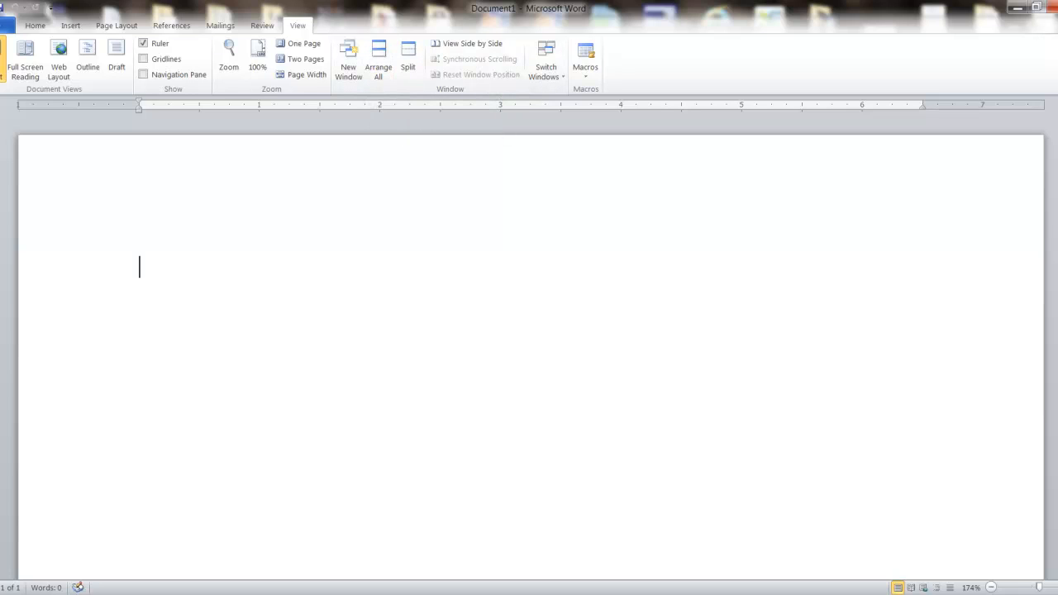
Create a new blank document from the available templates.
click(6, 26)
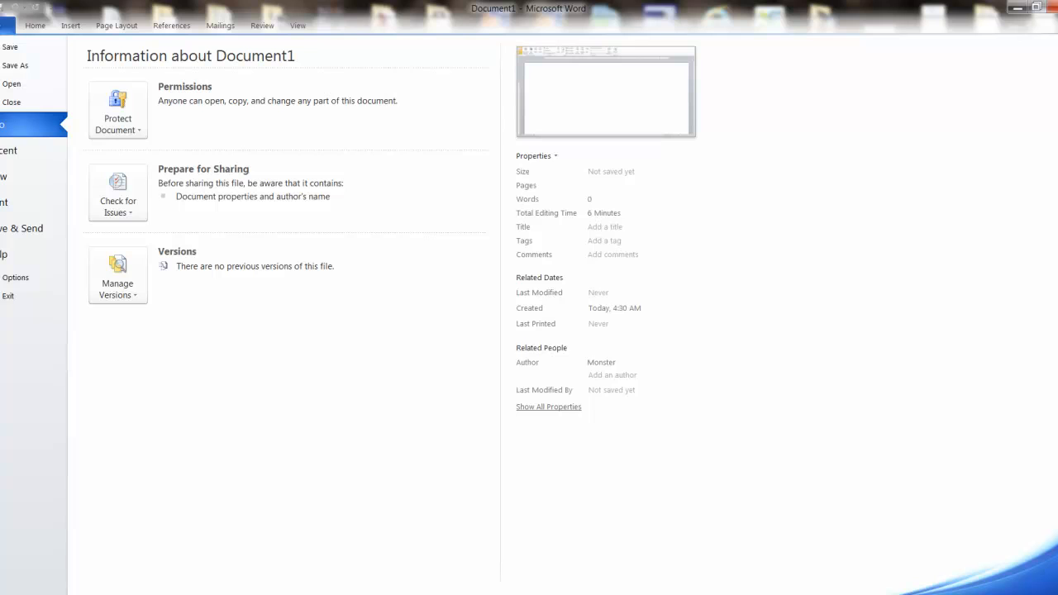
click(5, 178)
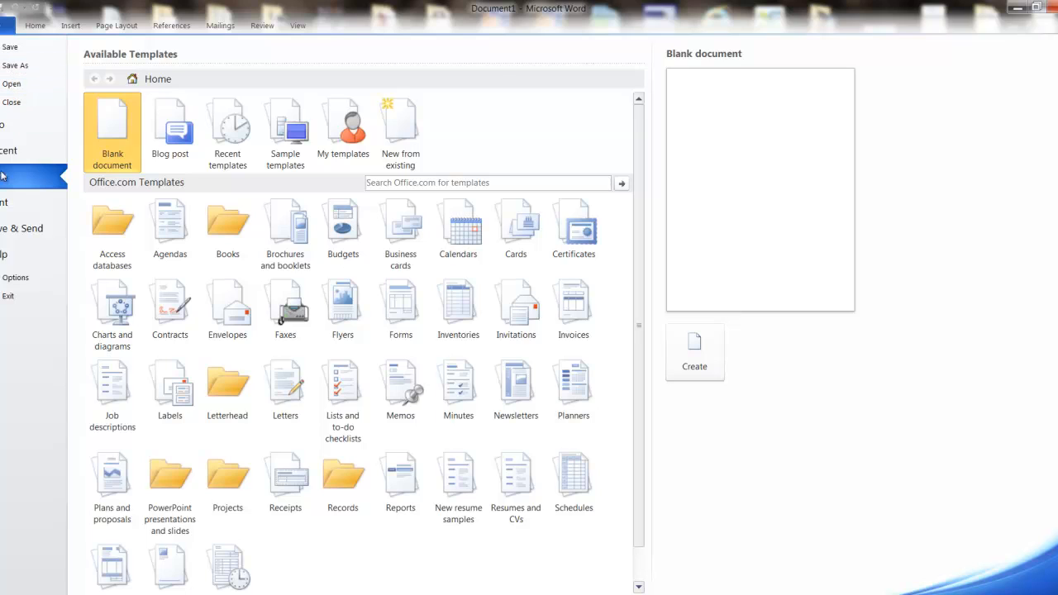
click(14, 238)
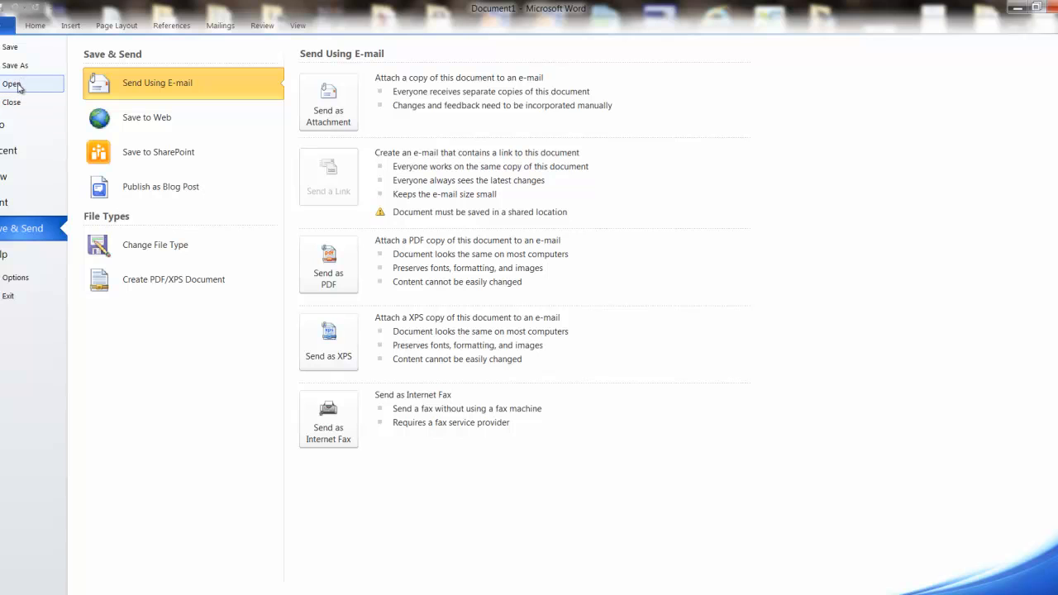
click(2, 179)
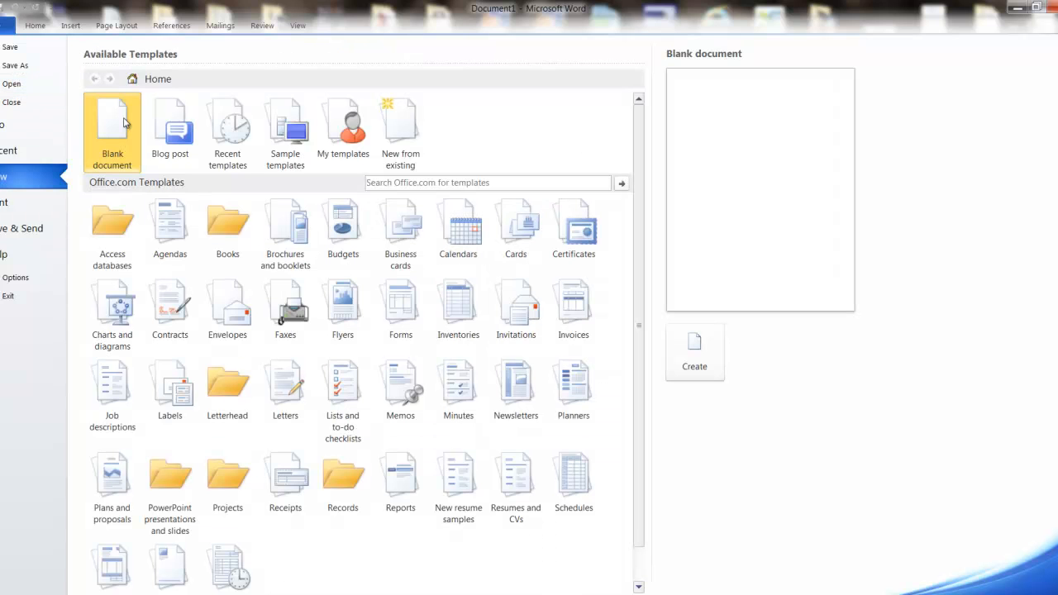
double_click(118, 119)
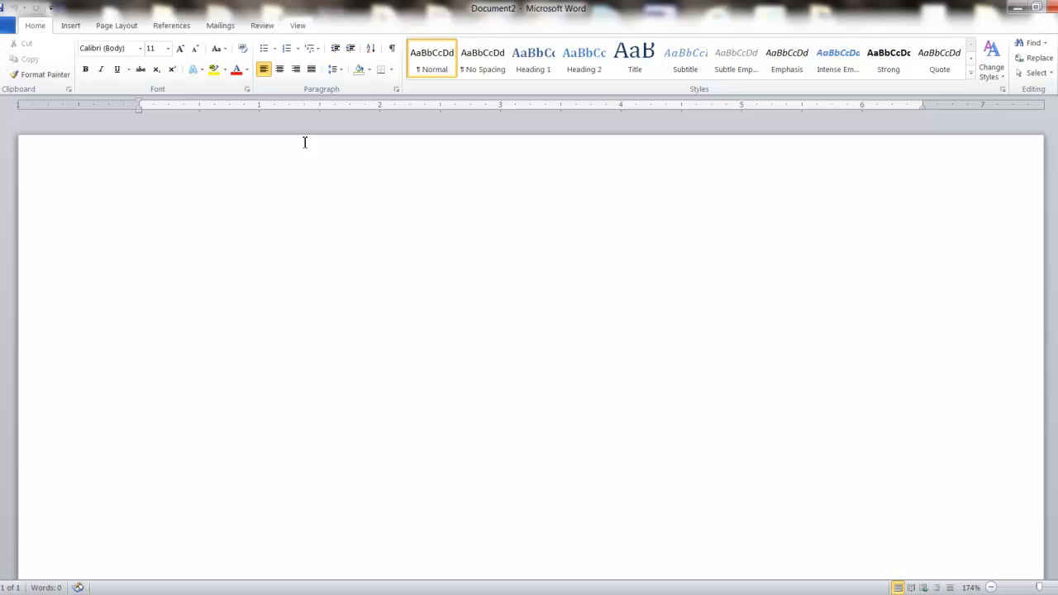
Enter the line "Add some text here" and highlight it in yellow.
text(Add some text here)
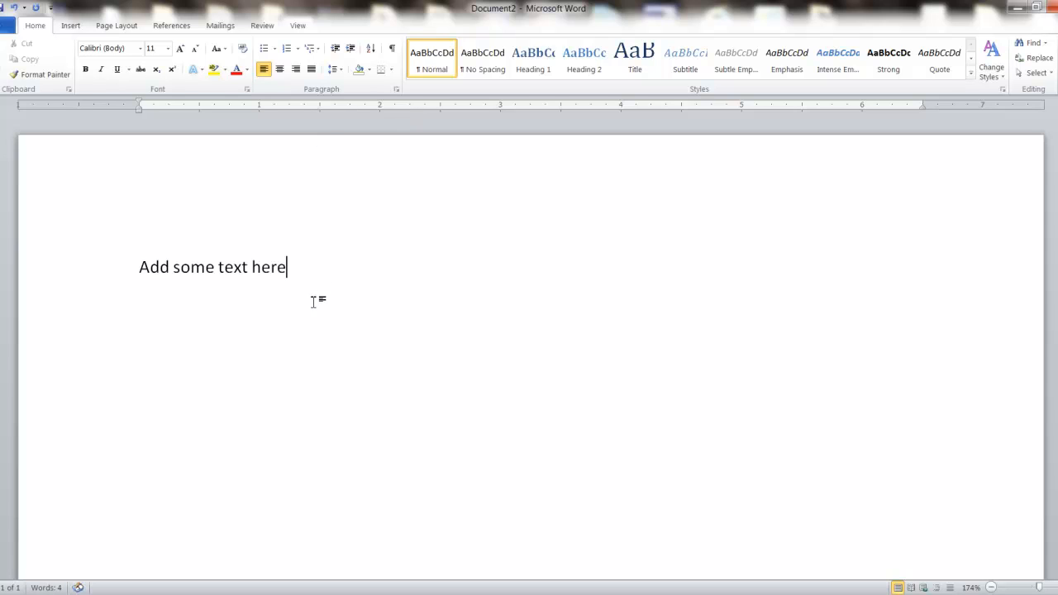
drag(300, 267, 167, 269)
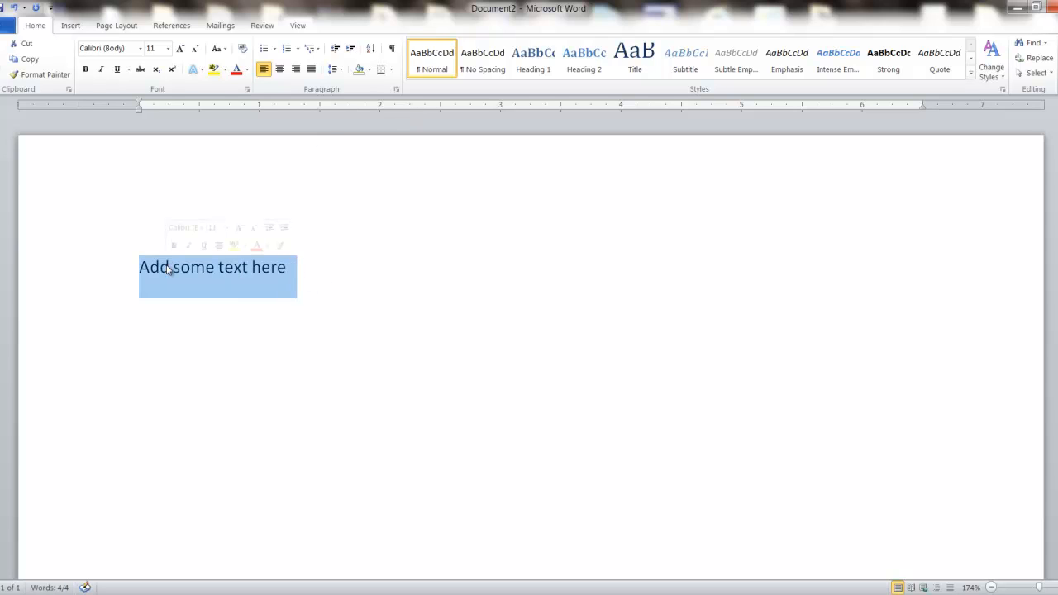
click(214, 70)
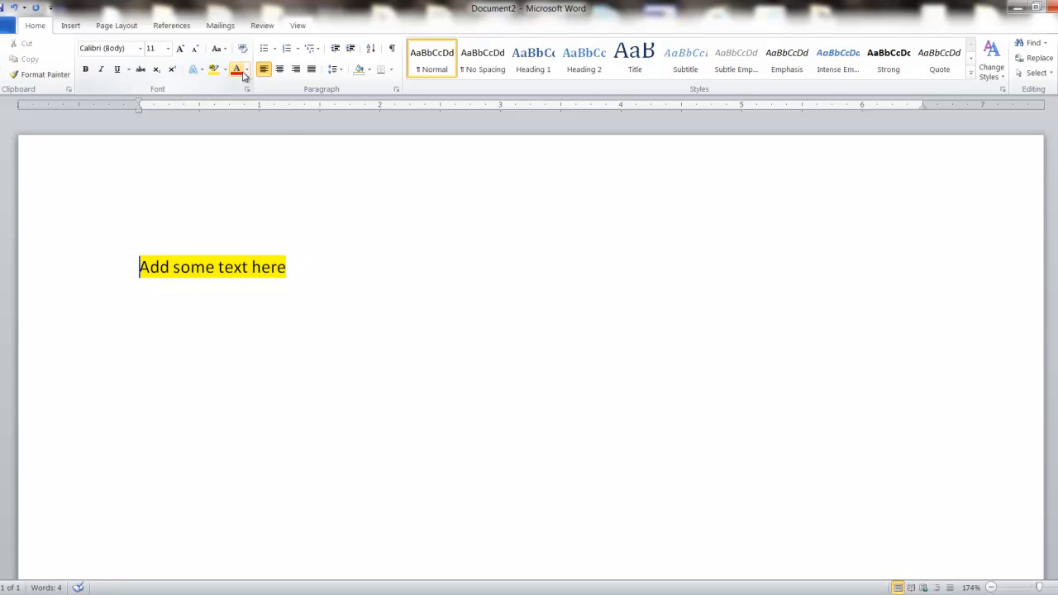
Choose a dark red theme font color and apply it to the whole line of text.
click(246, 70)
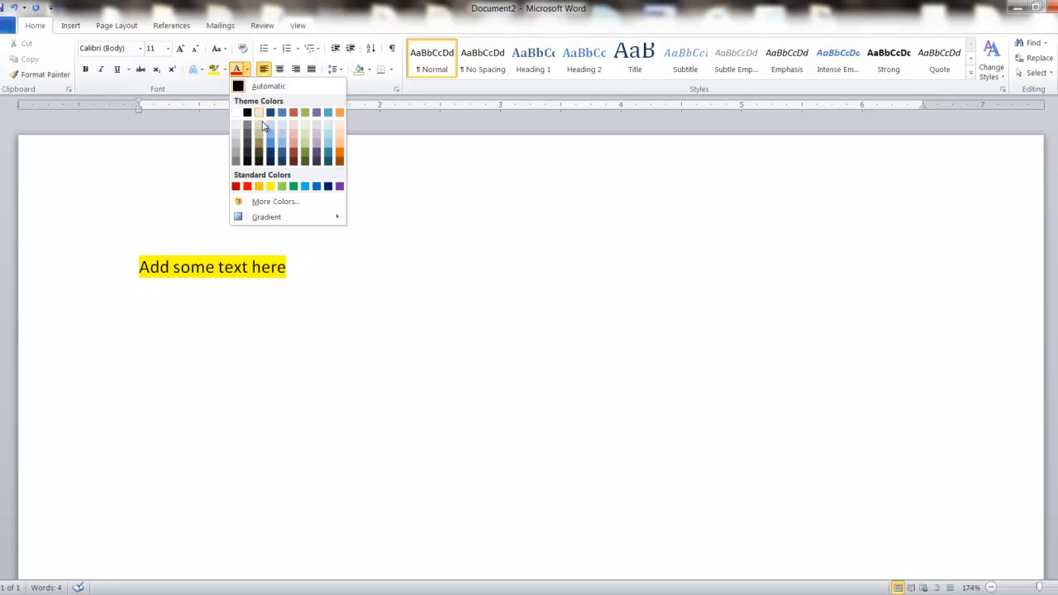
click(295, 157)
click(94, 253)
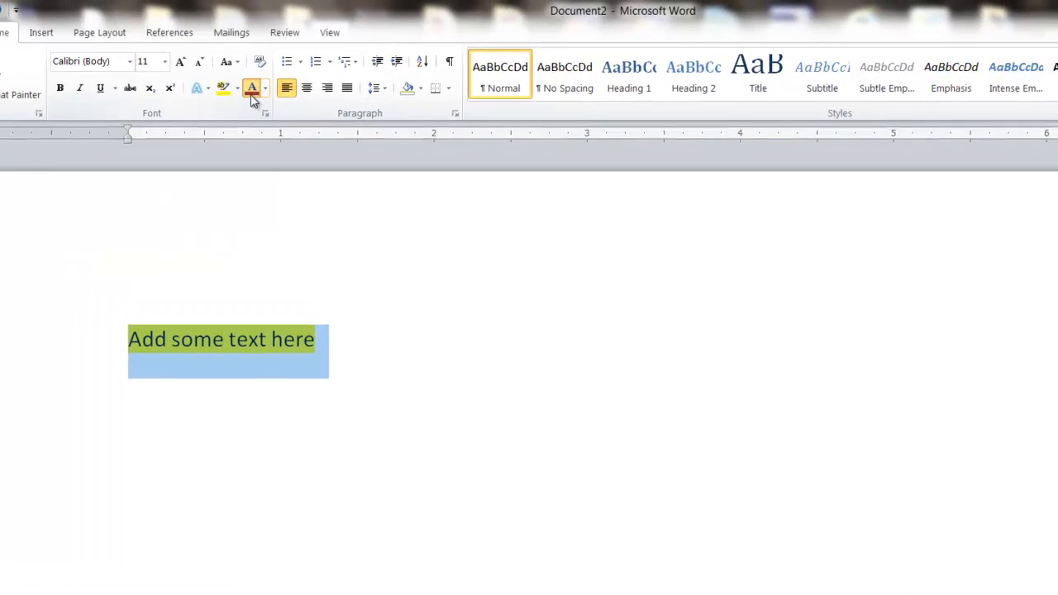
click(252, 93)
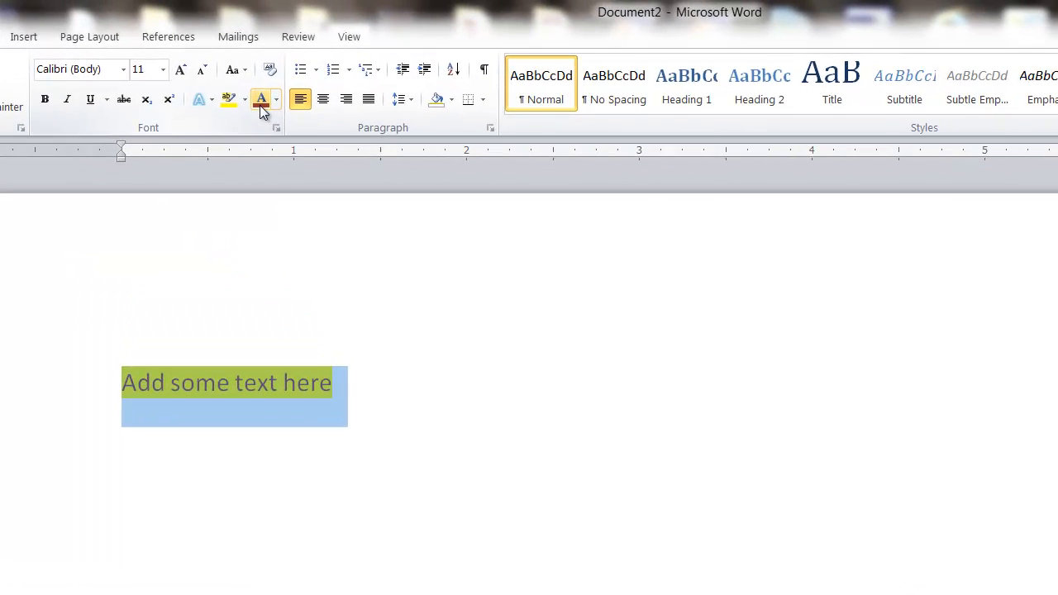
click(405, 372)
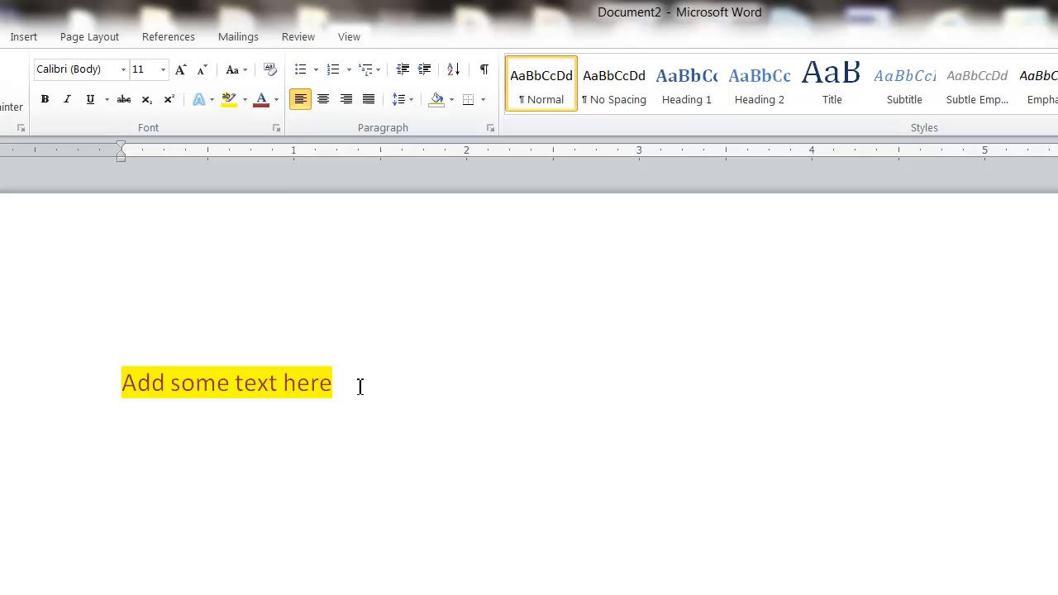
Copy the highlighted line of text and set its font size to 22.
click(76, 379)
key(ctrl+c)
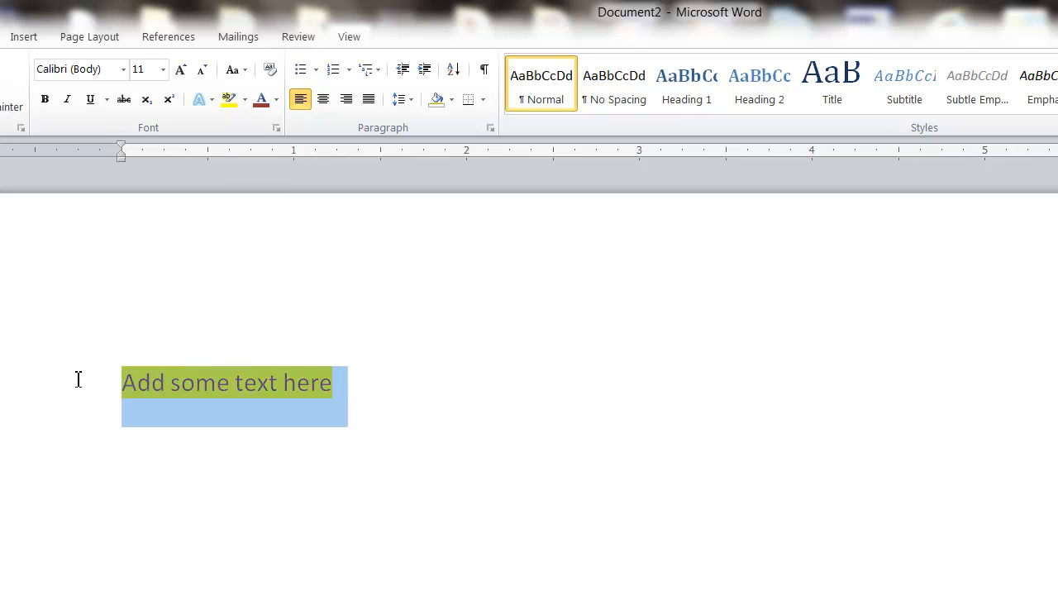
click(162, 71)
click(140, 248)
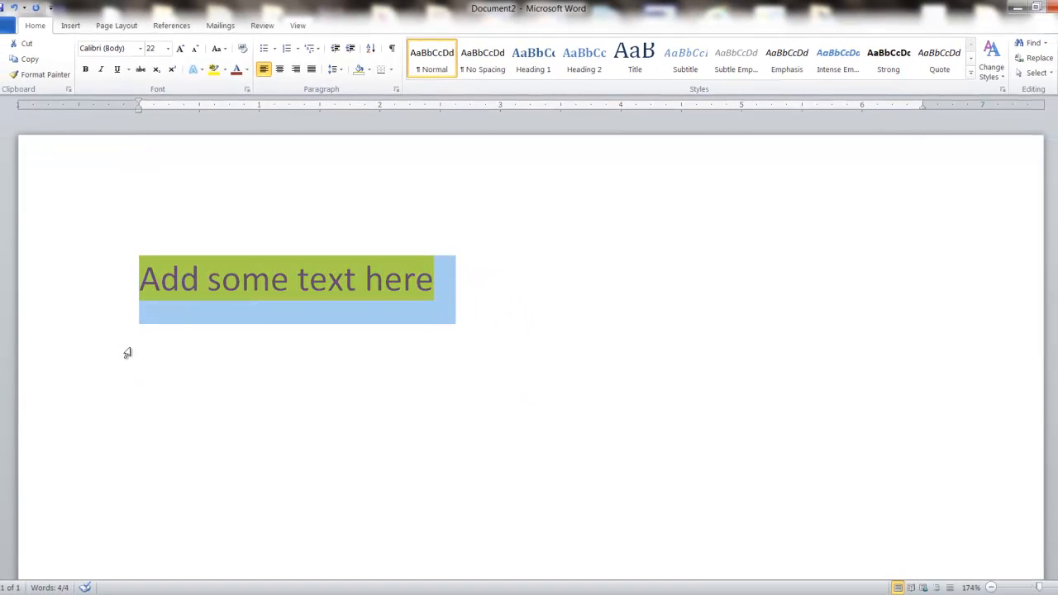
Paste a copy of the line below the original, leaving an empty line between them.
click(514, 280)
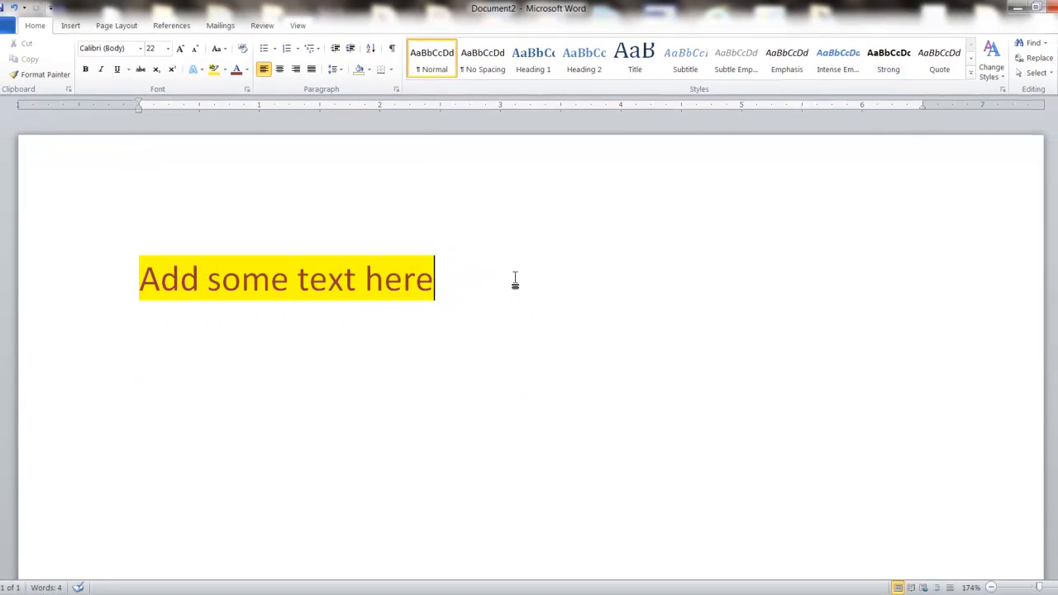
key(Return)
key(Return)
key(ctrl+v)
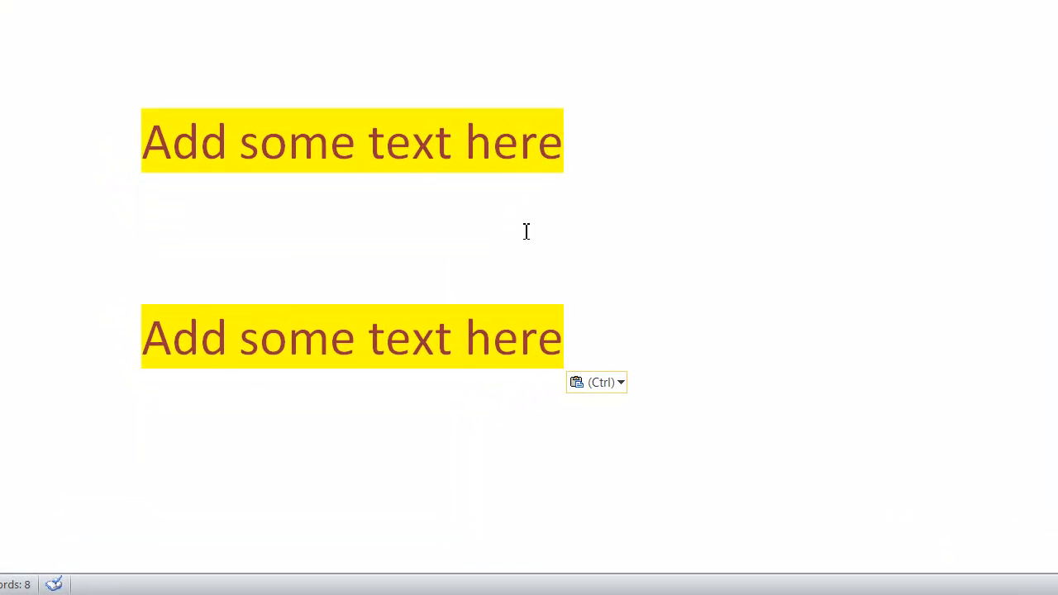
Delete the pasted copy together with the empty line above it.
click(414, 240)
drag(589, 357, 57, 433)
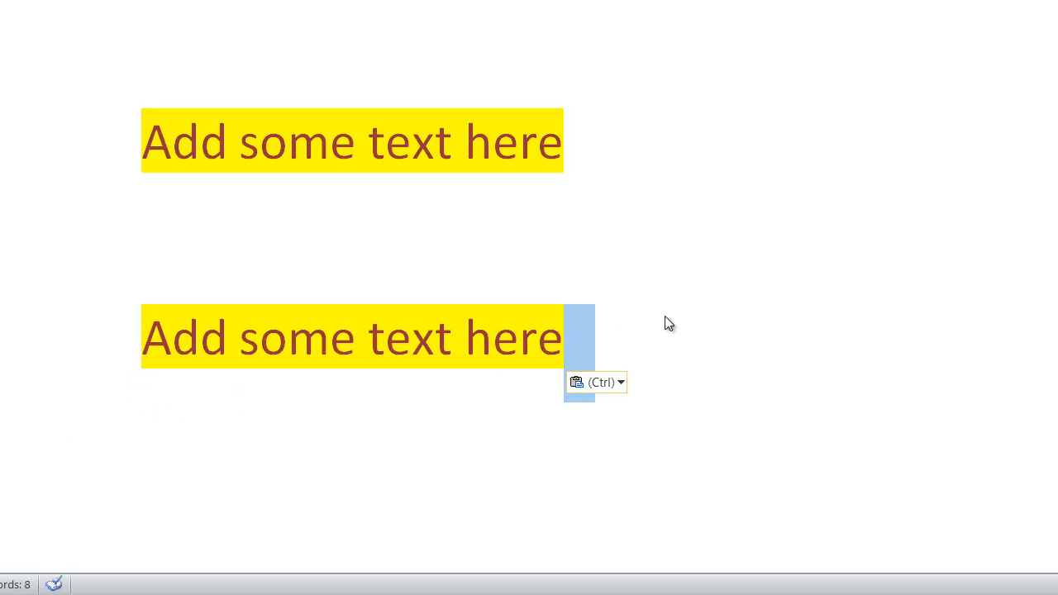
drag(618, 318, 202, 290)
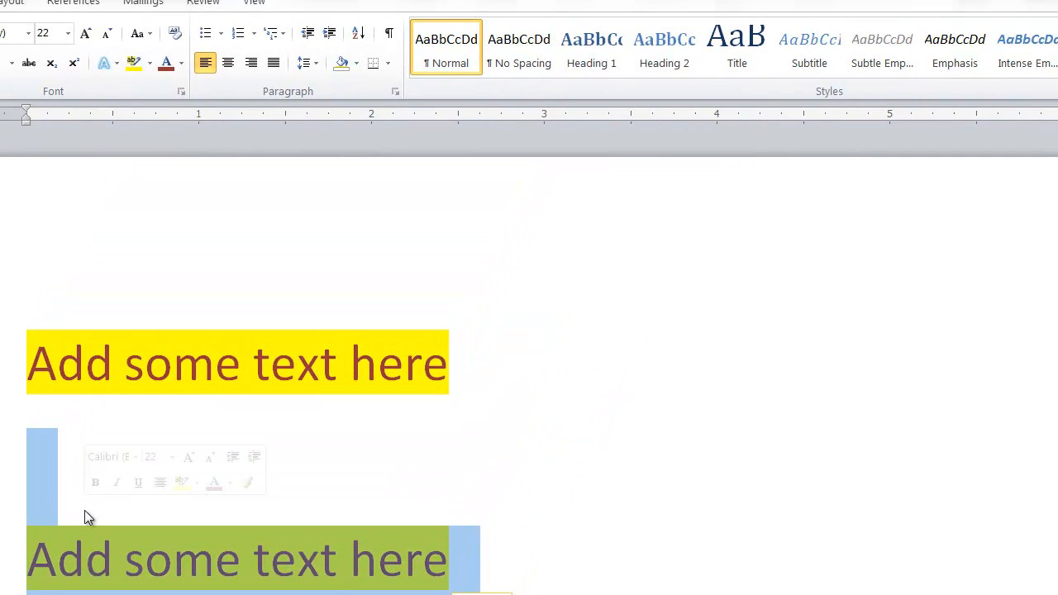
key(Delete)
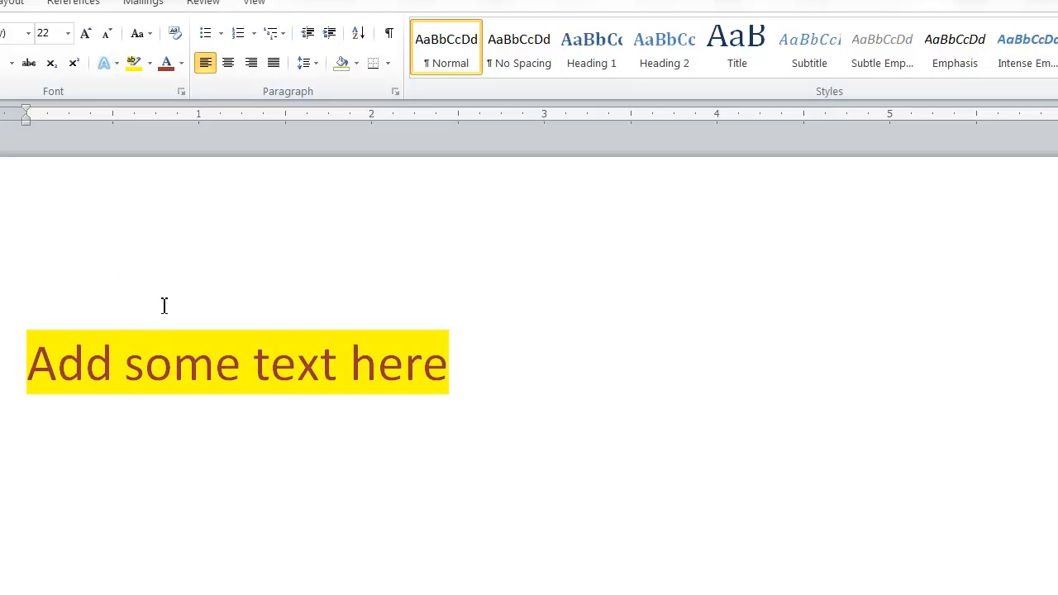
Apply the Emphasis style to the remaining line, and change it to Intense Emphasis.
click(479, 375)
drag(479, 375, 28, 365)
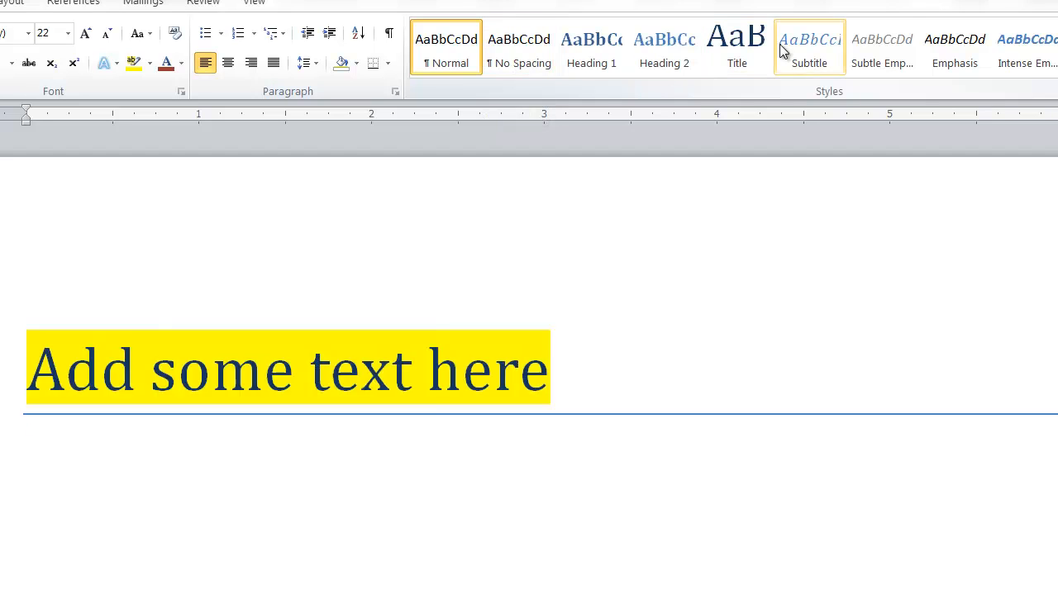
click(951, 50)
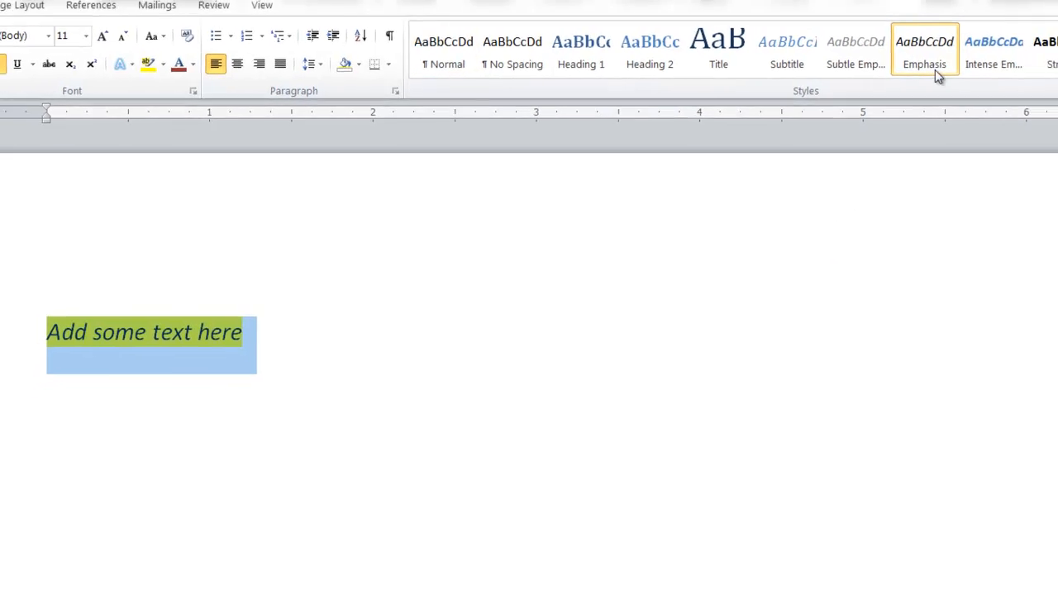
click(1025, 50)
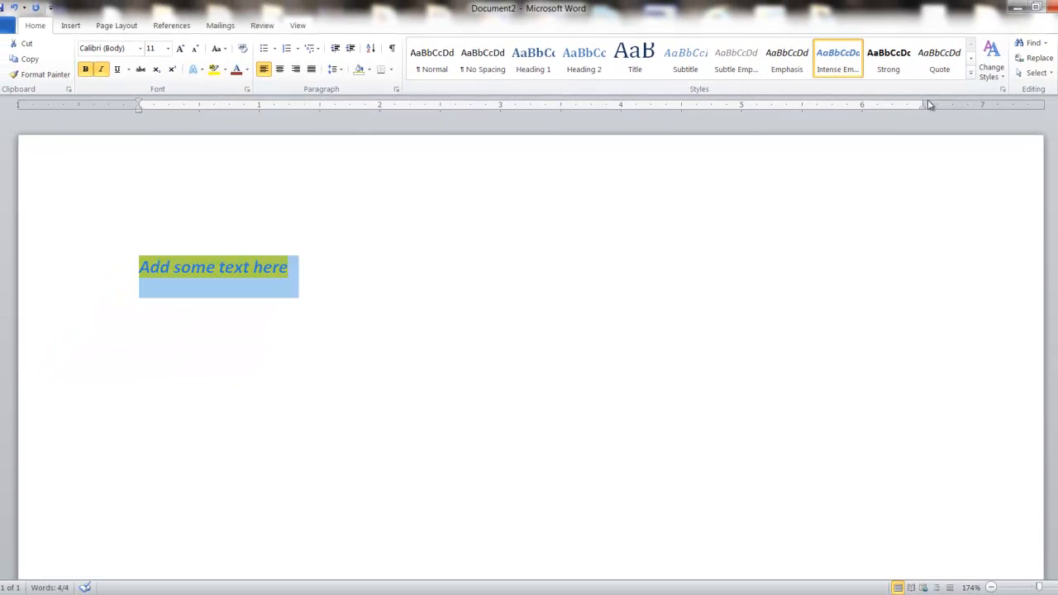
click(971, 73)
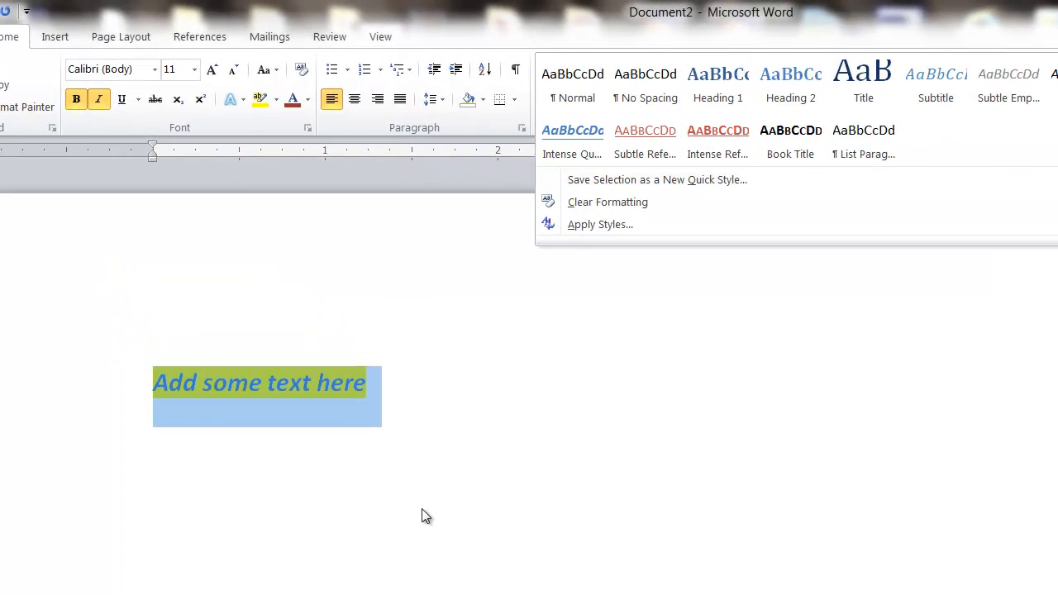
click(434, 419)
Remove the bold formatting and the yellow highlight from the line of text.
click(381, 386)
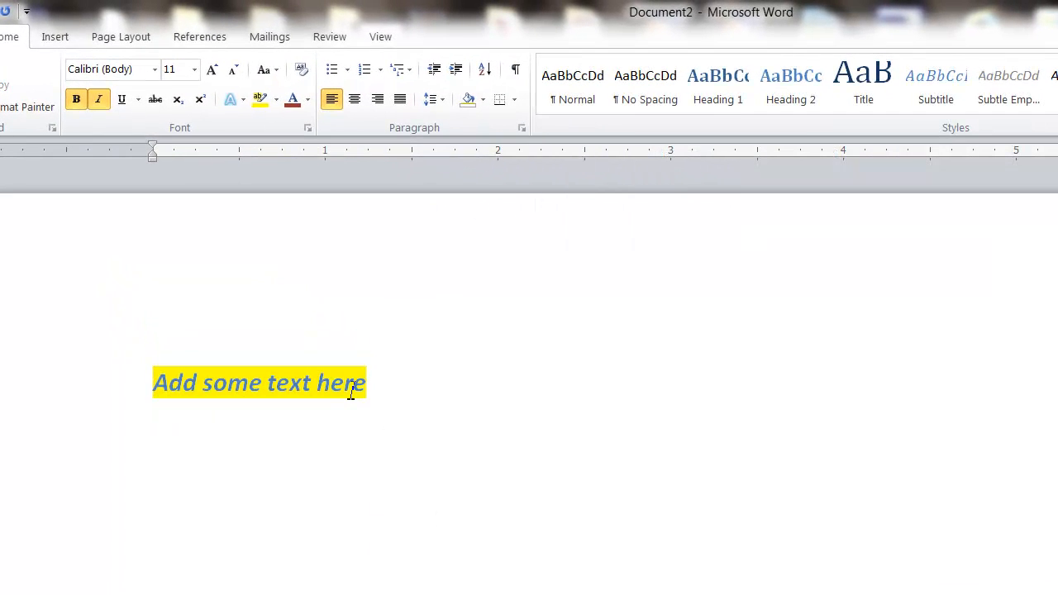
click(107, 394)
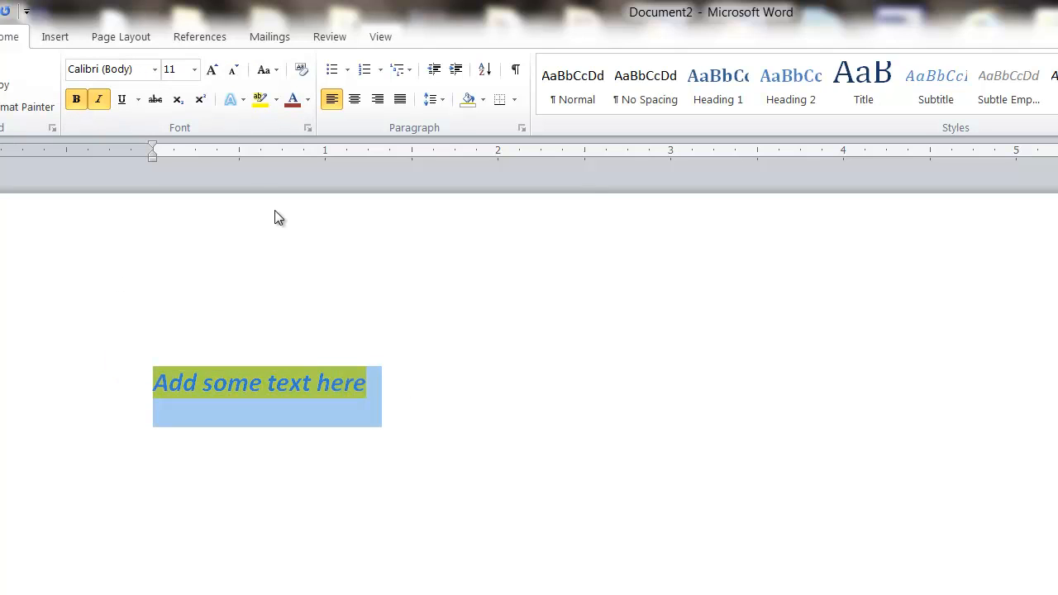
click(77, 99)
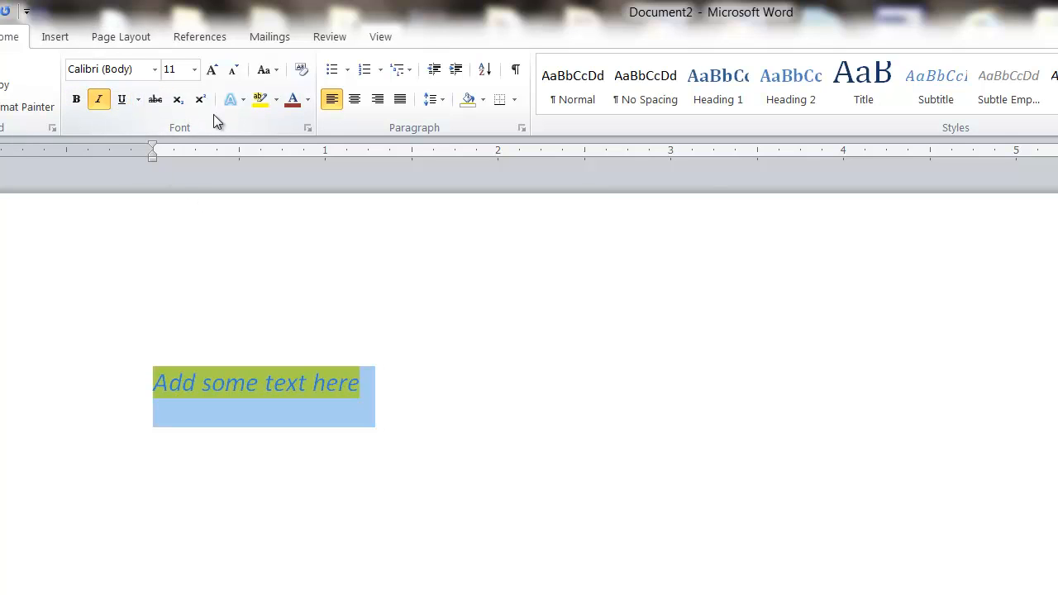
click(260, 100)
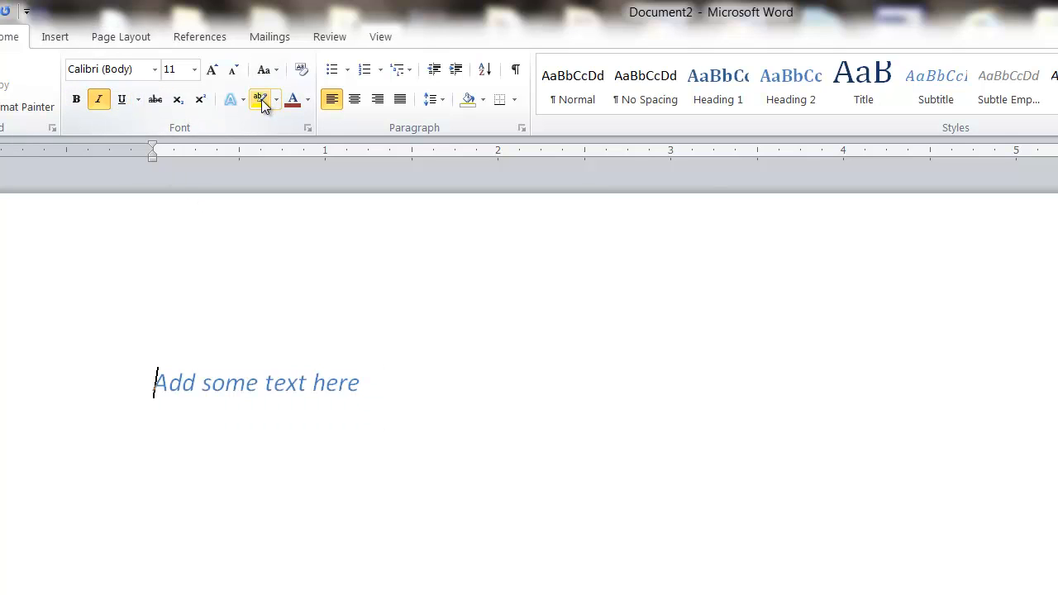
Look at the dialog for saving the formatting of the line "Add some text here" as a new quick style, and leave it without saving.
triple_click(386, 382)
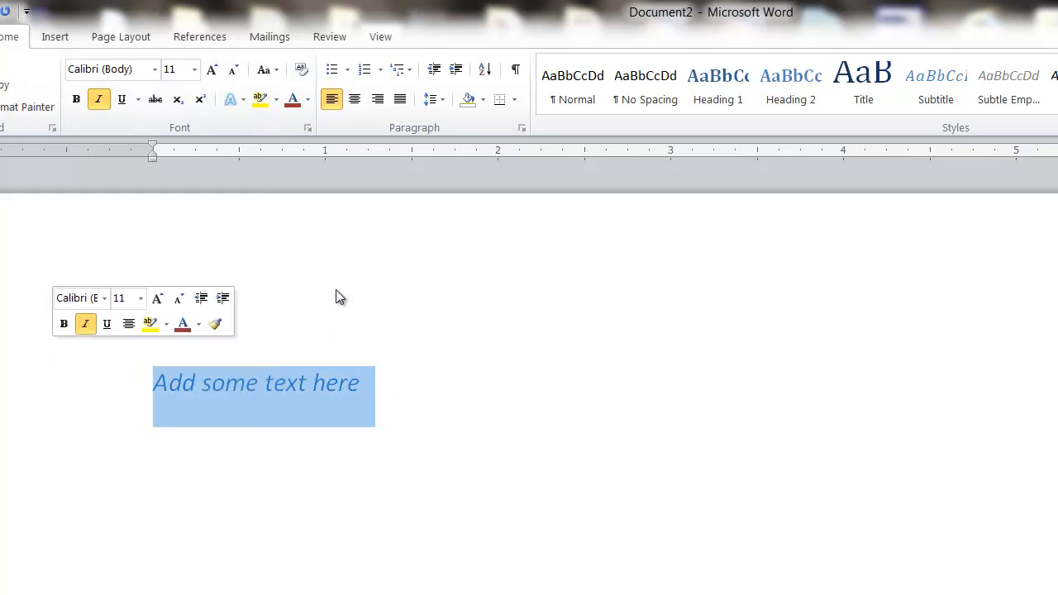
click(1057, 114)
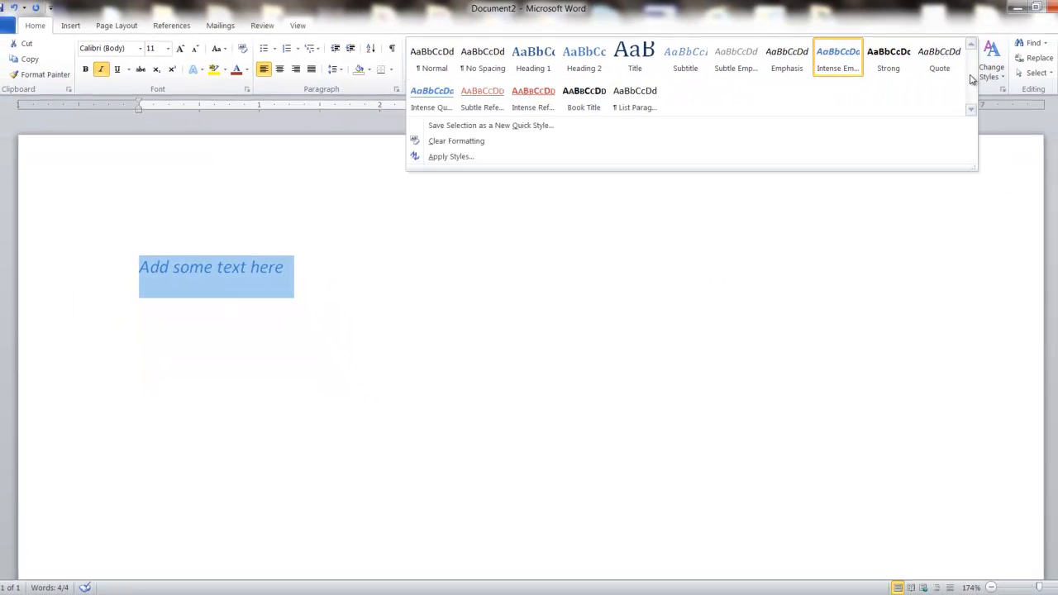
click(460, 125)
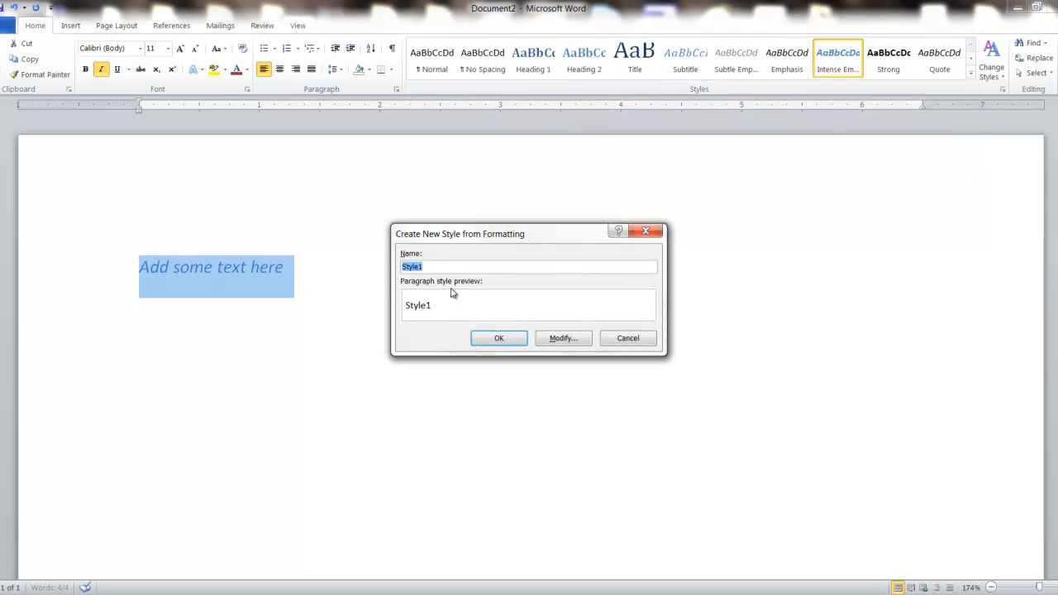
click(647, 232)
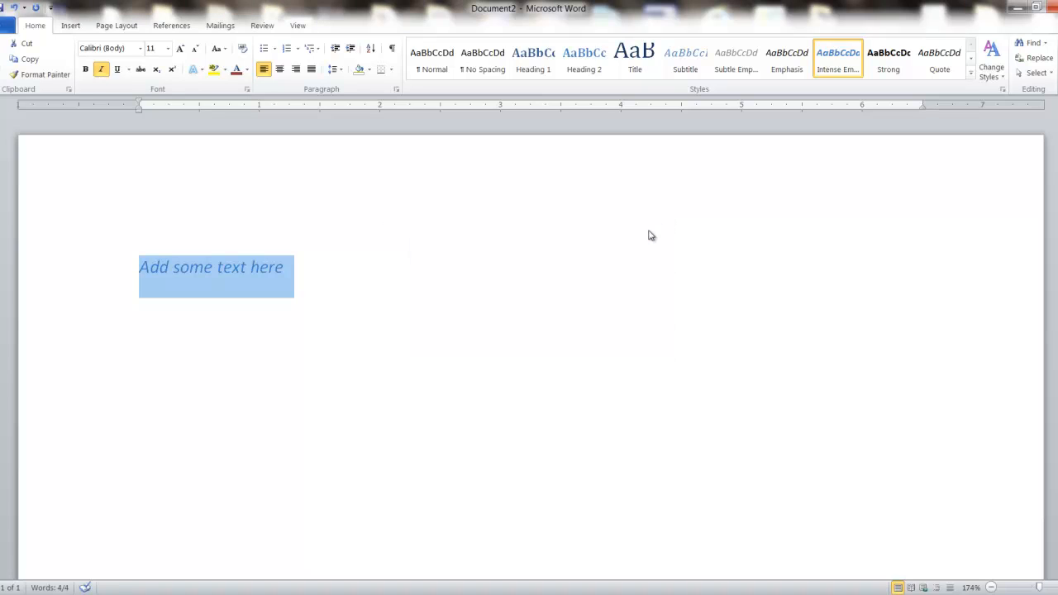
Increase the indent of the line "Add some text here" and decrease it back, twice.
click(327, 271)
drag(319, 265, 81, 314)
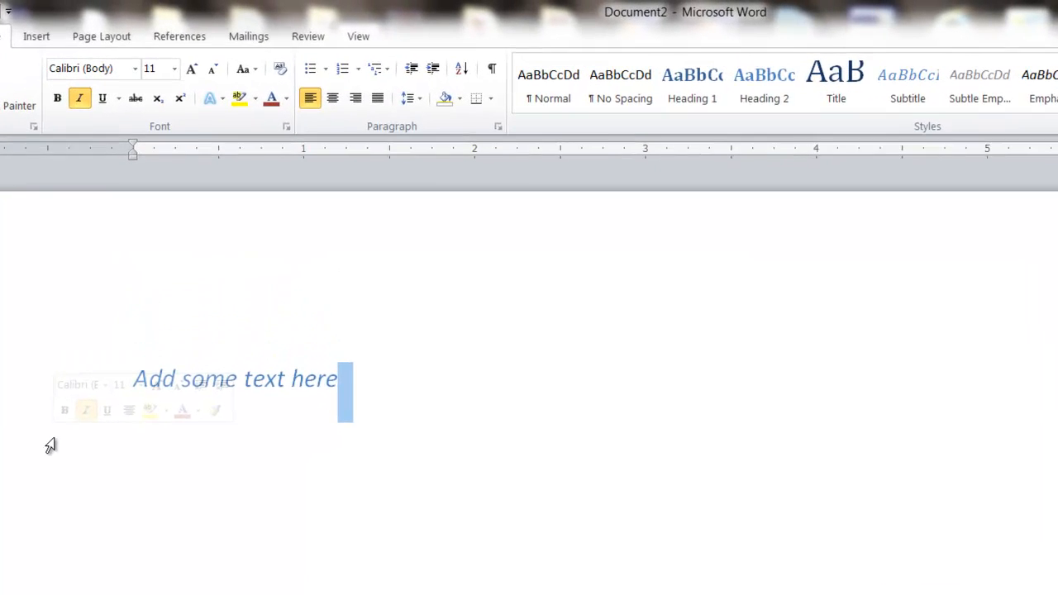
key(Return)
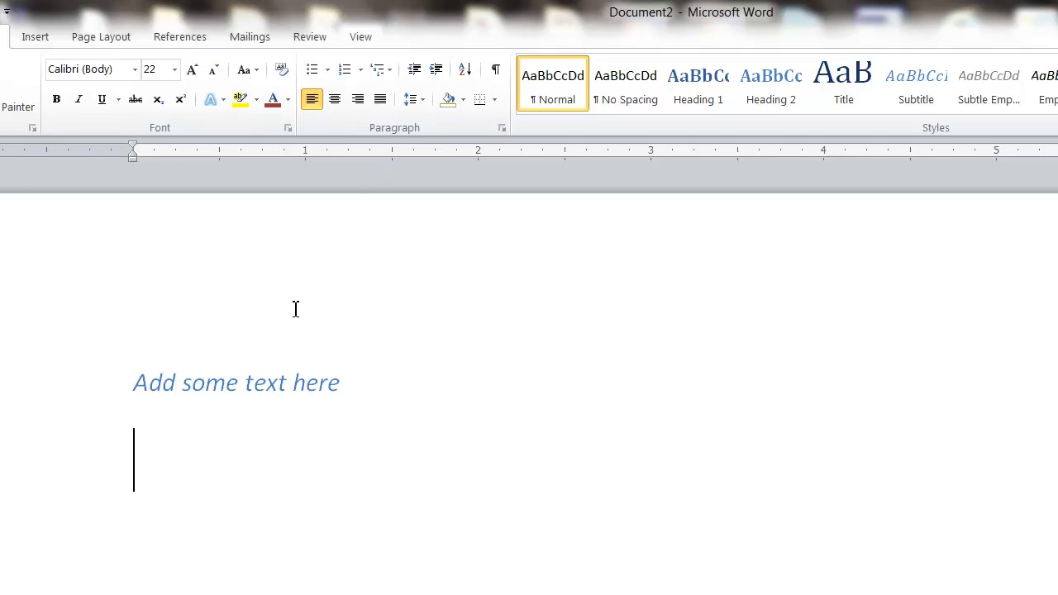
click(137, 381)
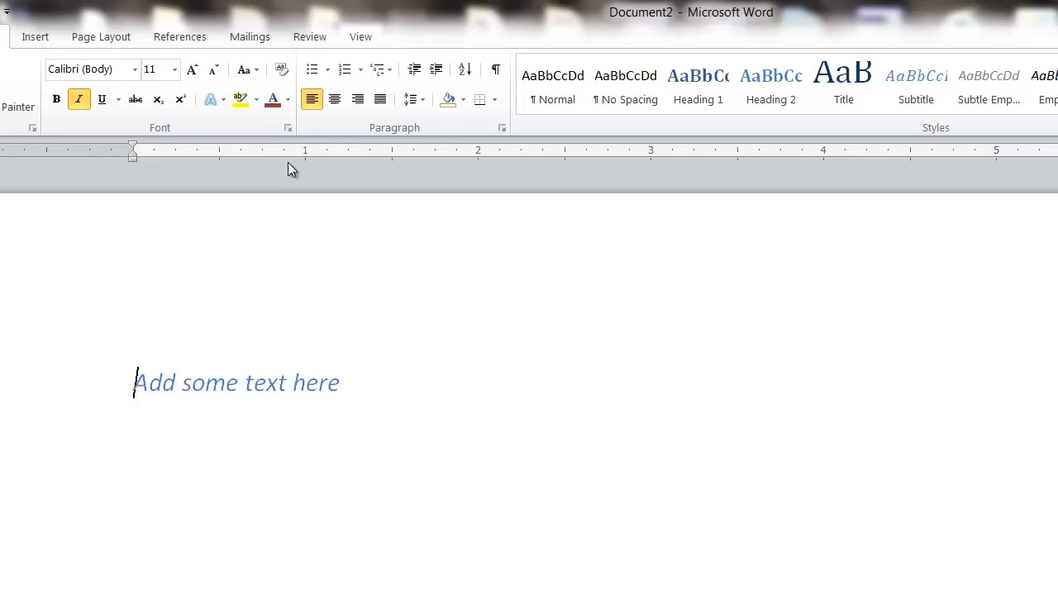
click(435, 72)
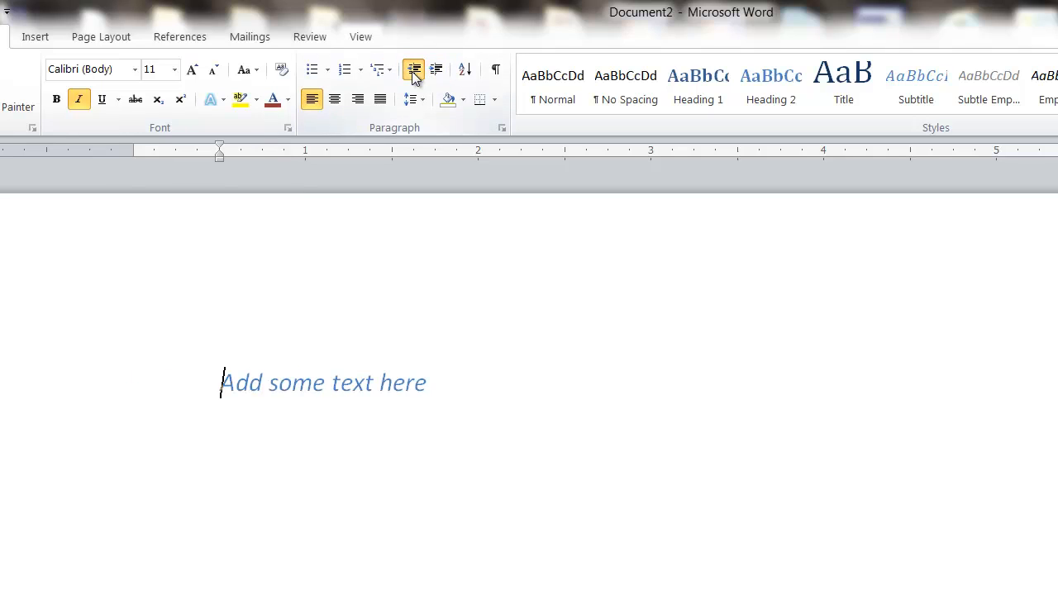
click(413, 73)
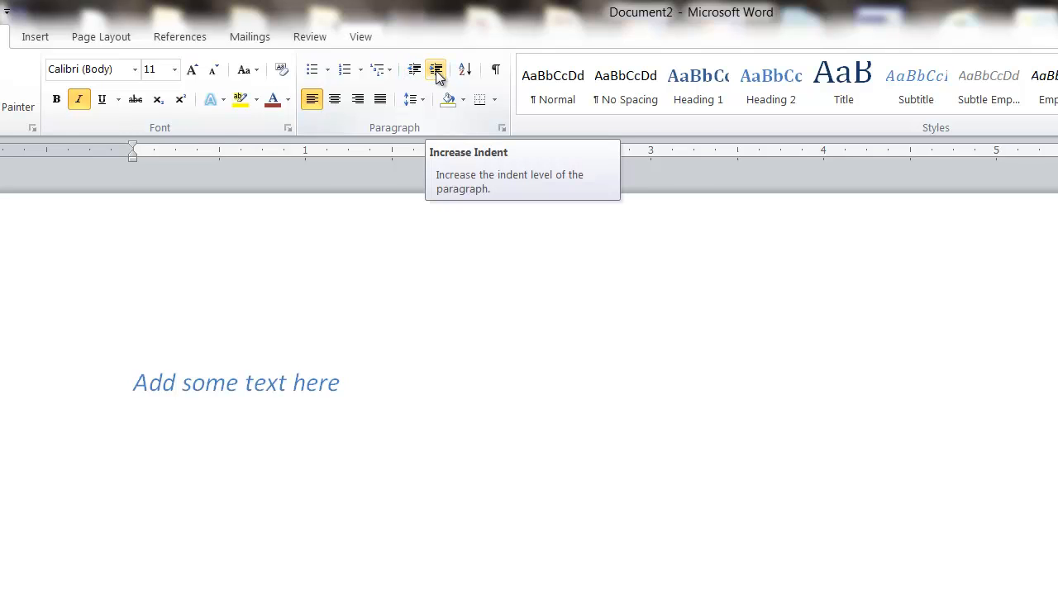
click(436, 72)
click(423, 73)
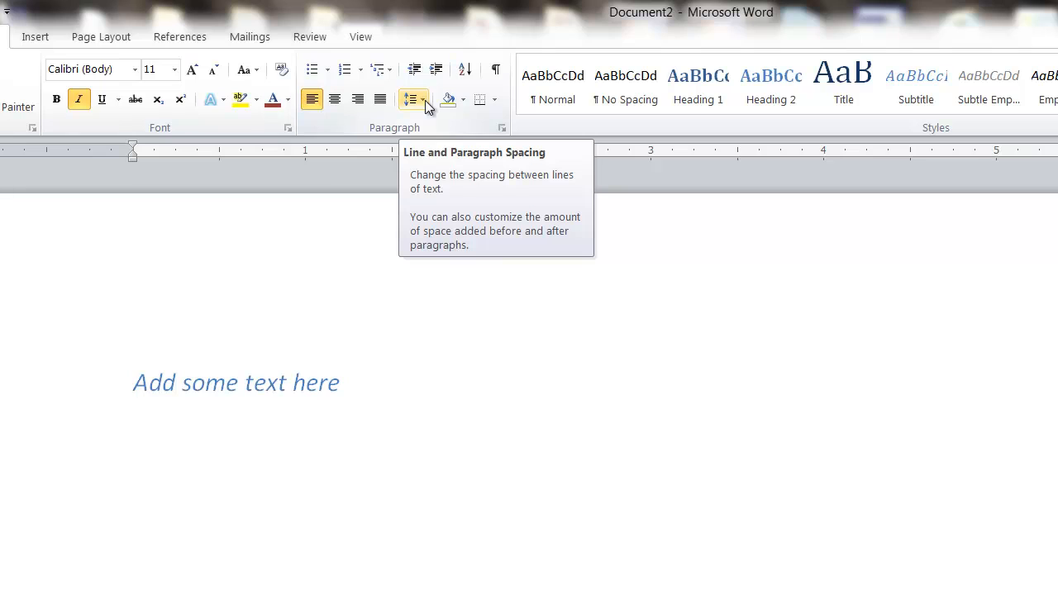
Add a second line reading "This is more text" below the first line.
click(423, 100)
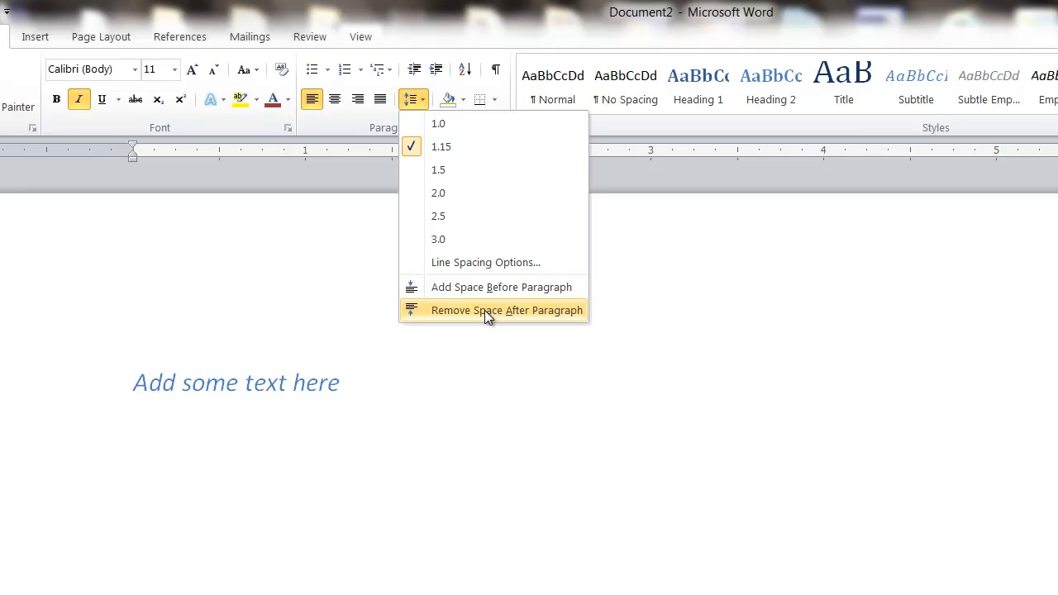
click(451, 437)
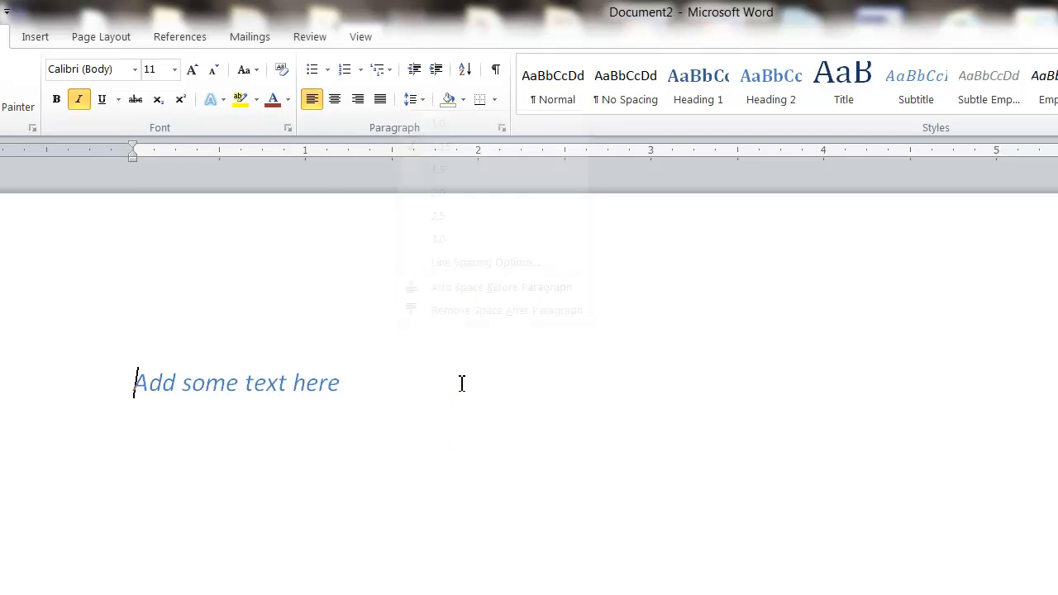
click(386, 388)
key(Return)
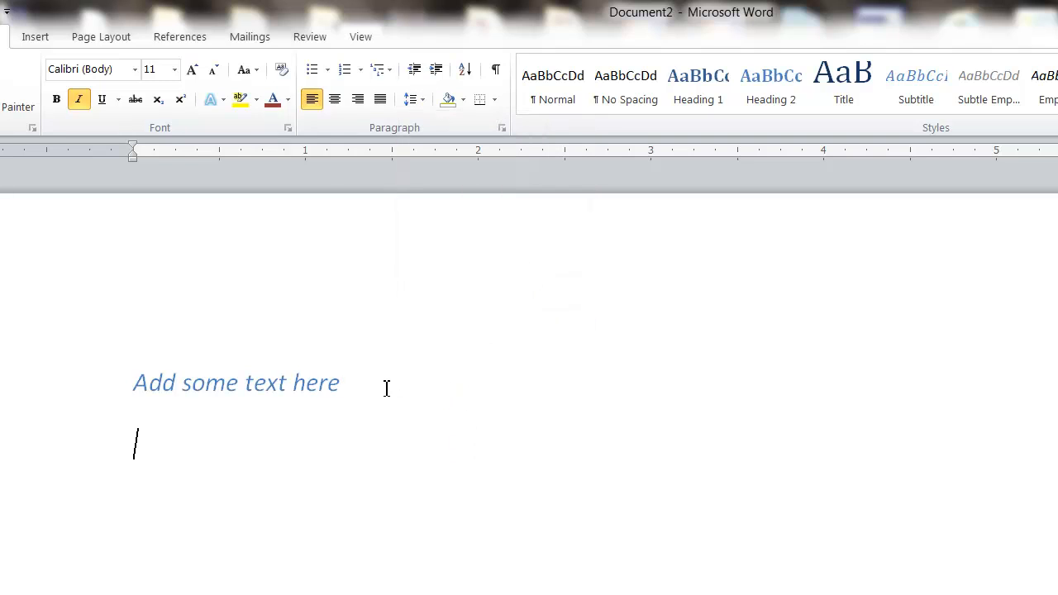
text(this is more text)
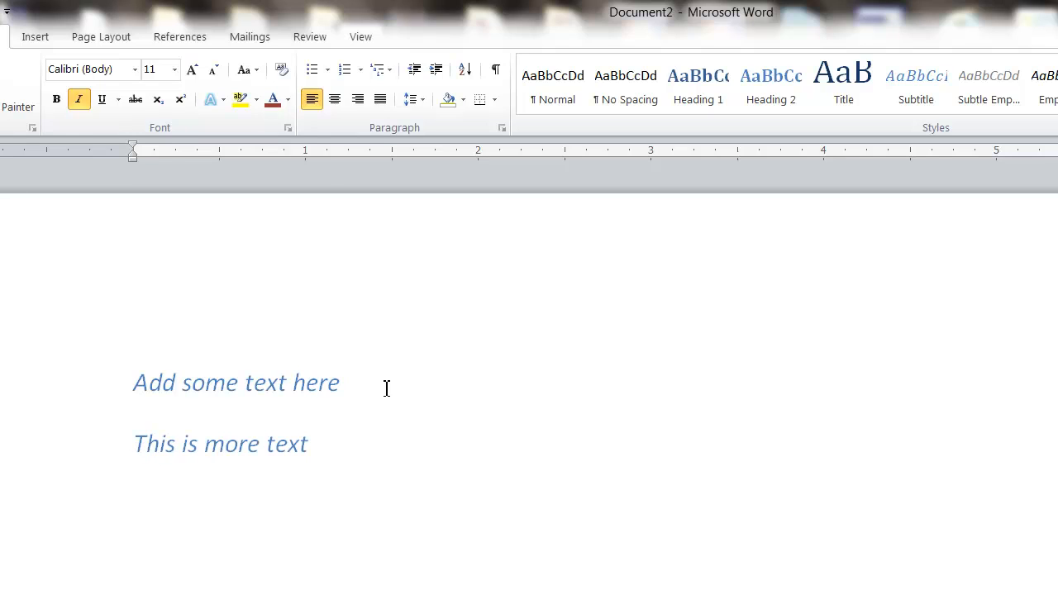
Set the line spacing of both text lines to 1.0 and remove the space after the paragraphs.
drag(342, 442, 162, 395)
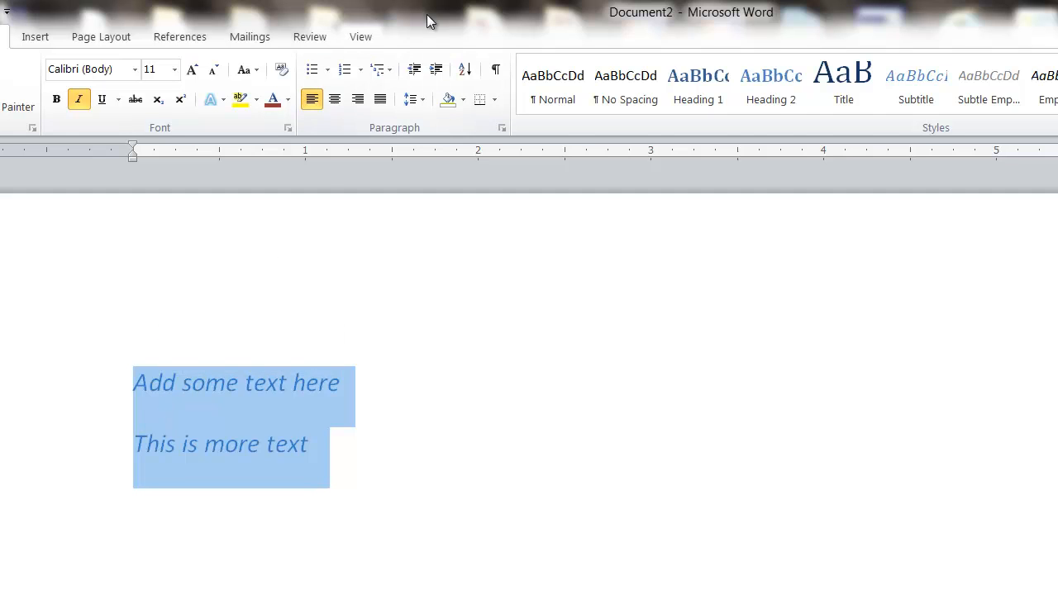
click(417, 99)
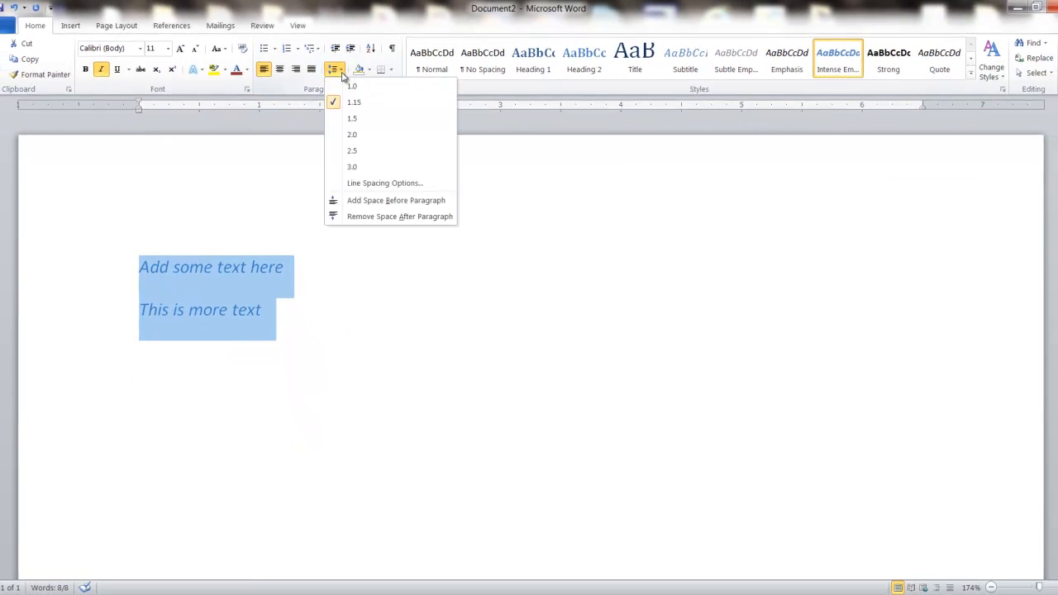
click(347, 86)
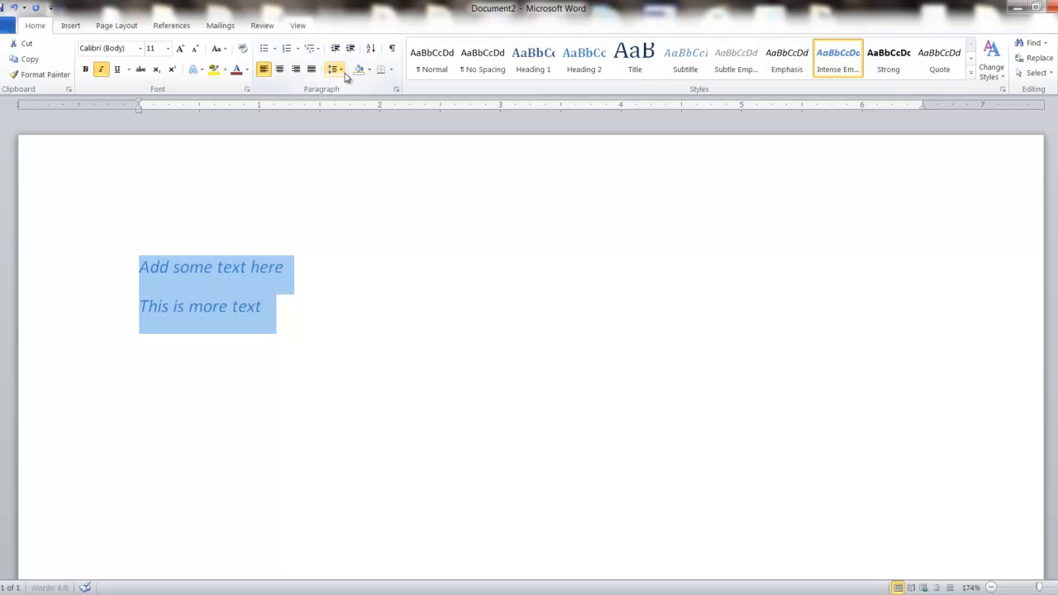
click(344, 73)
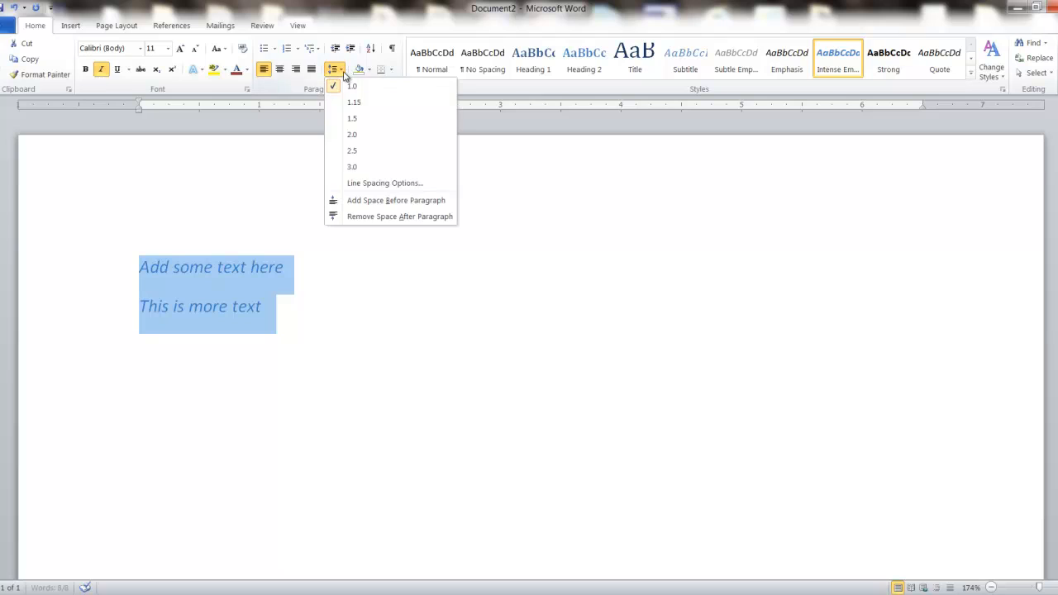
click(368, 222)
click(288, 309)
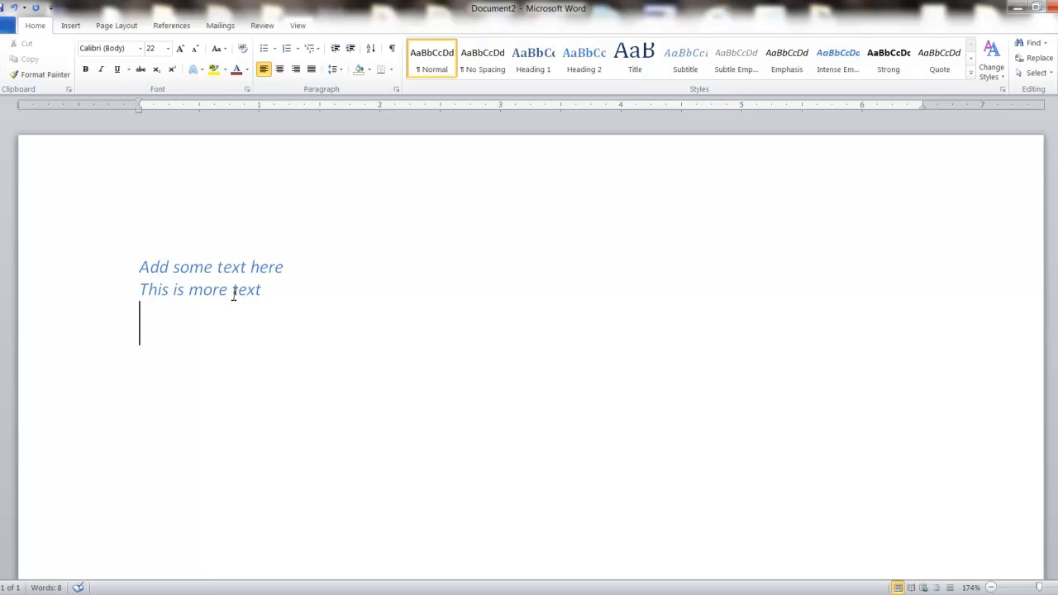
Start a new empty line directly after "This is more text".
click(341, 70)
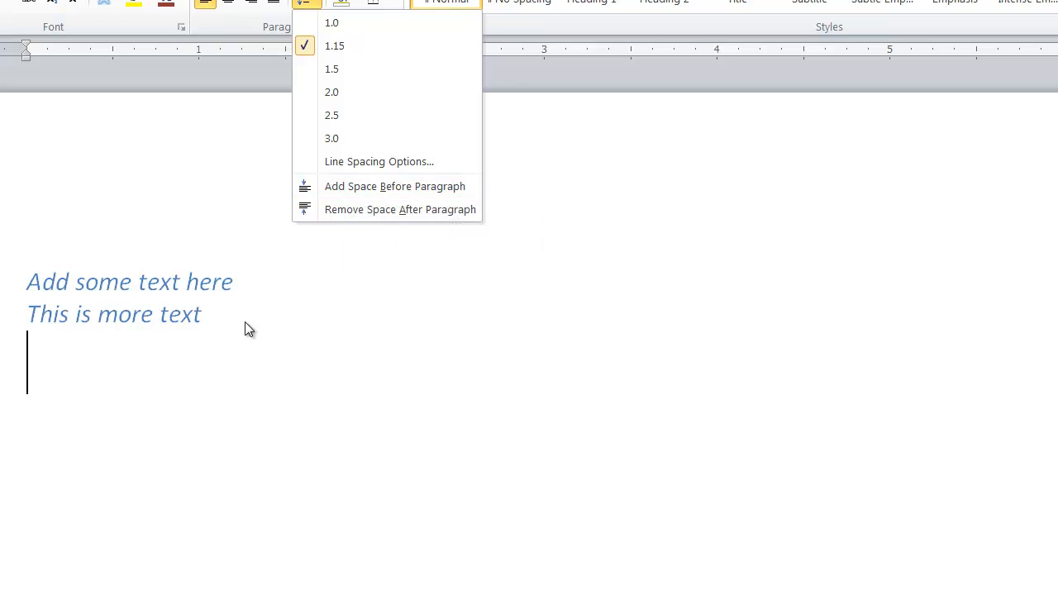
click(218, 312)
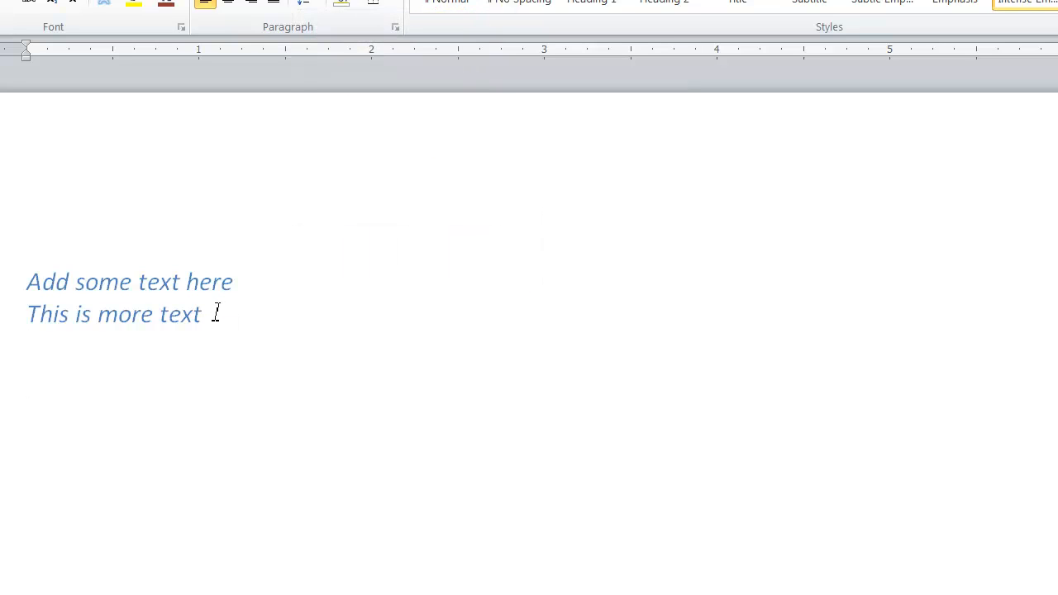
key(Return)
Examine the Indents and Spacing and the Line and Page Breaks settings in the paragraph options, and leave them without changes.
click(304, 4)
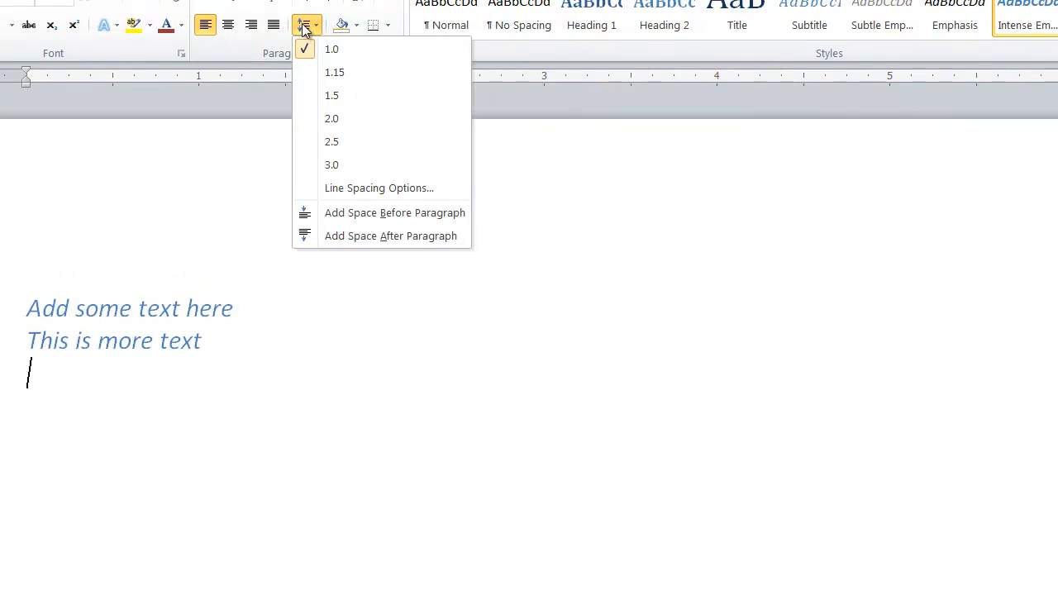
click(343, 188)
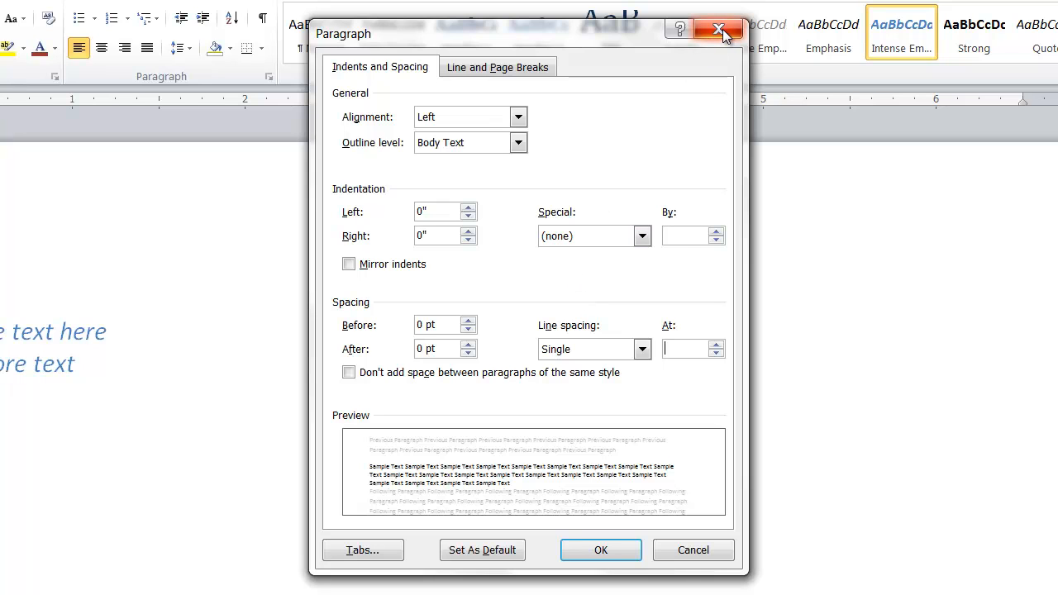
click(499, 68)
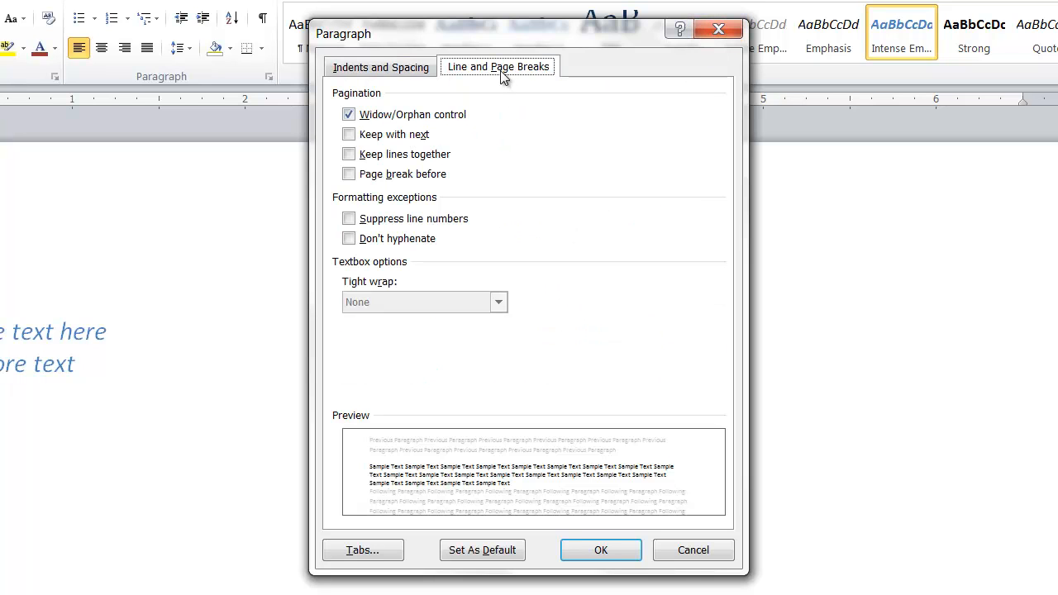
click(408, 68)
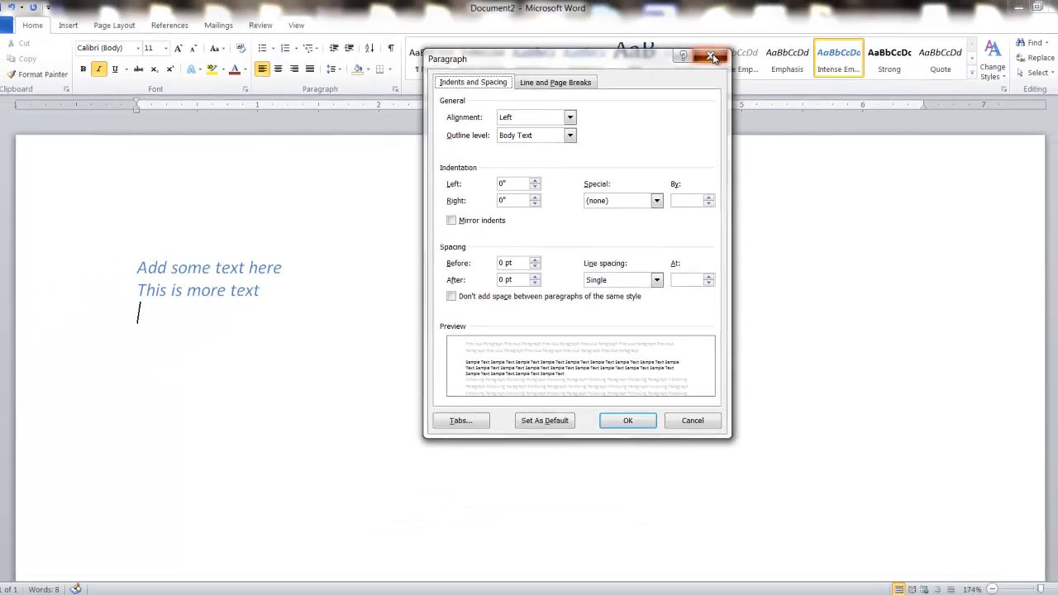
click(719, 30)
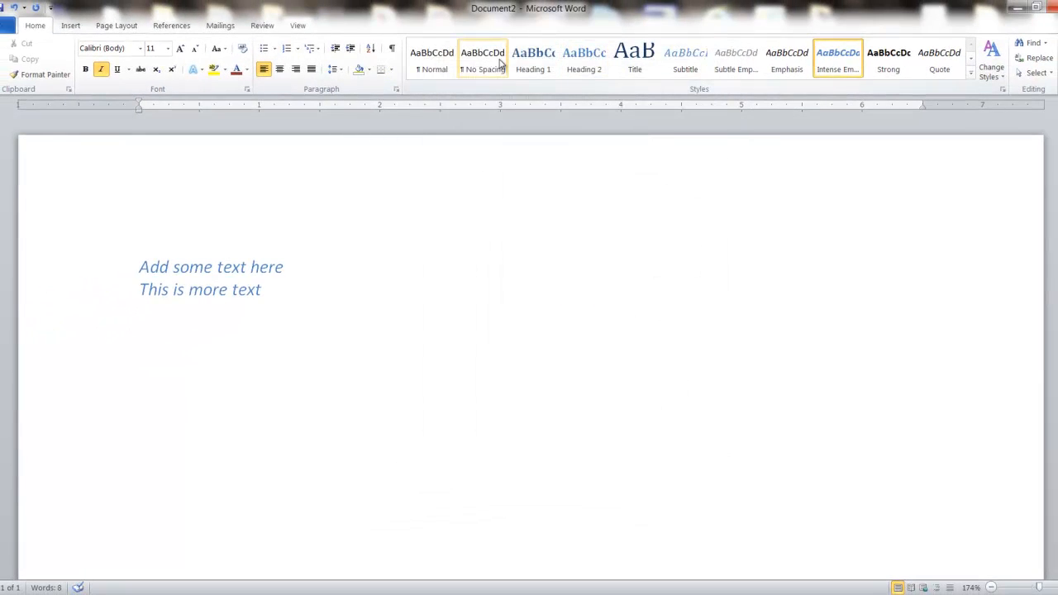
Show the paragraph marks and hidden formatting symbols and hide them again, twice.
click(394, 51)
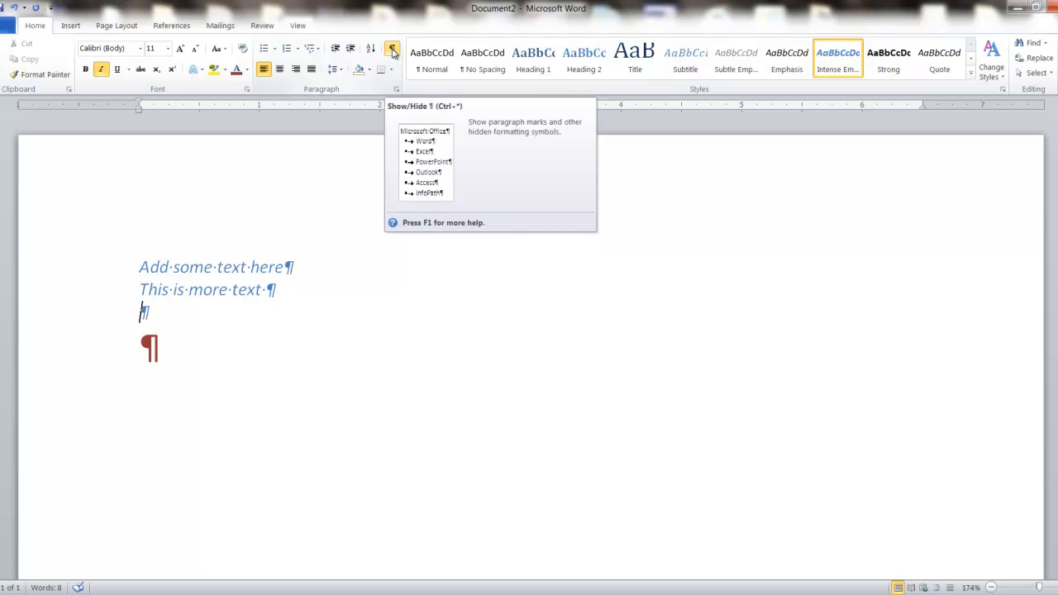
click(393, 51)
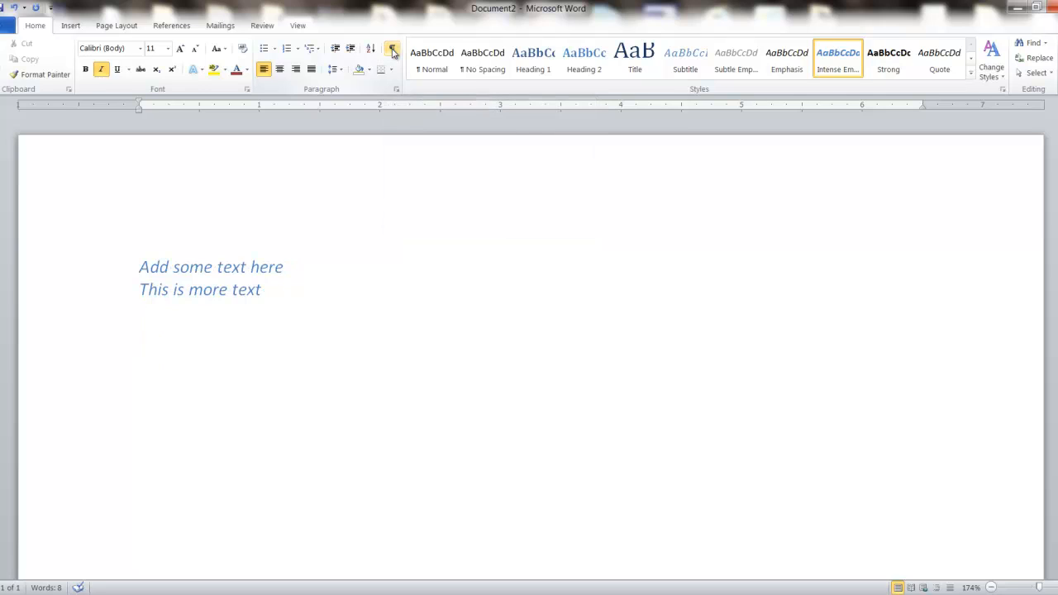
click(394, 51)
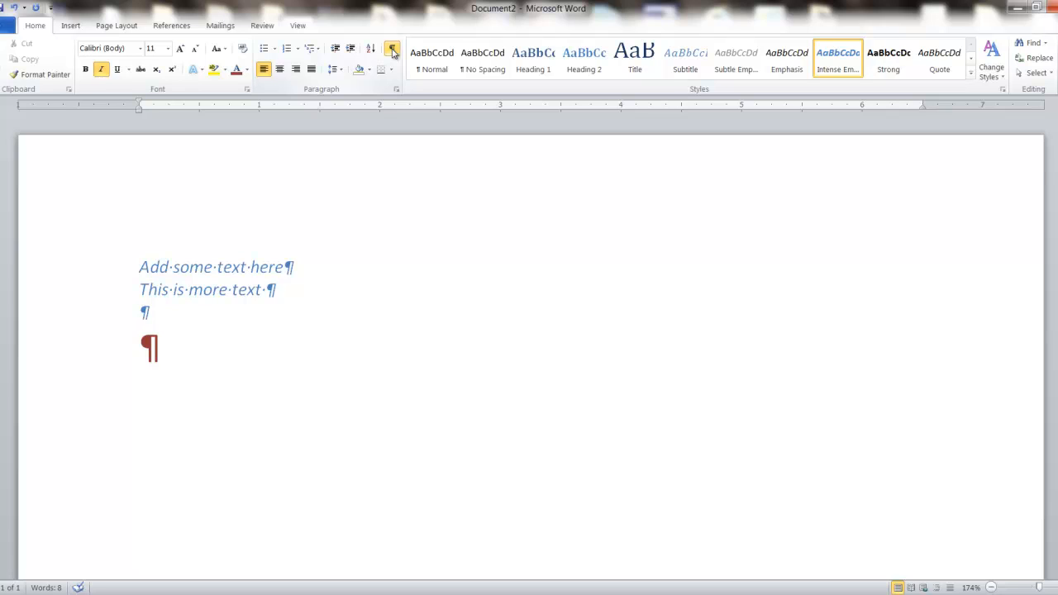
click(392, 51)
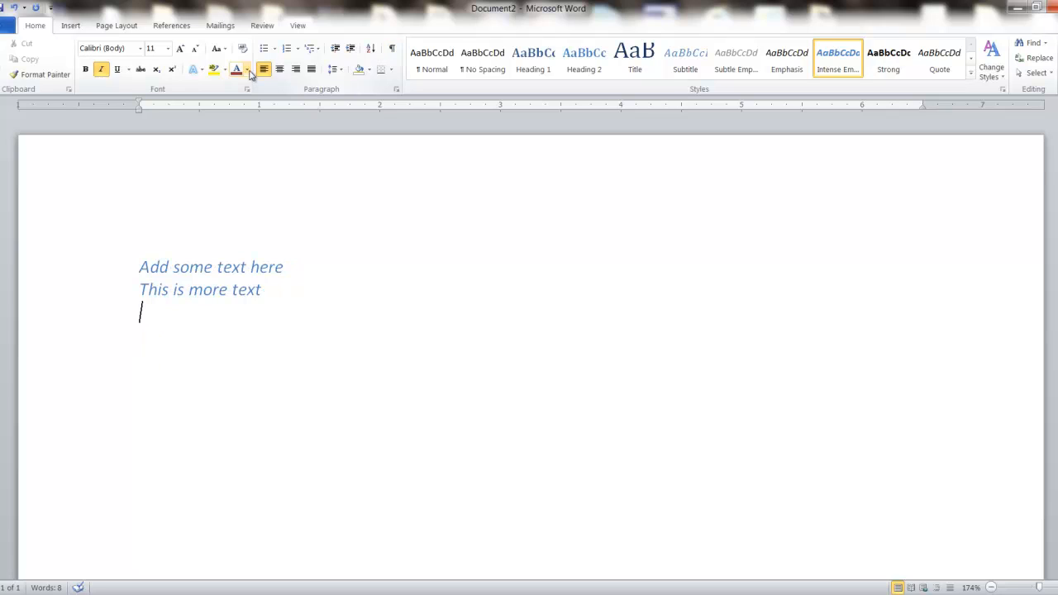
Turn the empty third line into a numbered item in the 1. 2. 3. format, and change it to a solid round bullet.
click(298, 50)
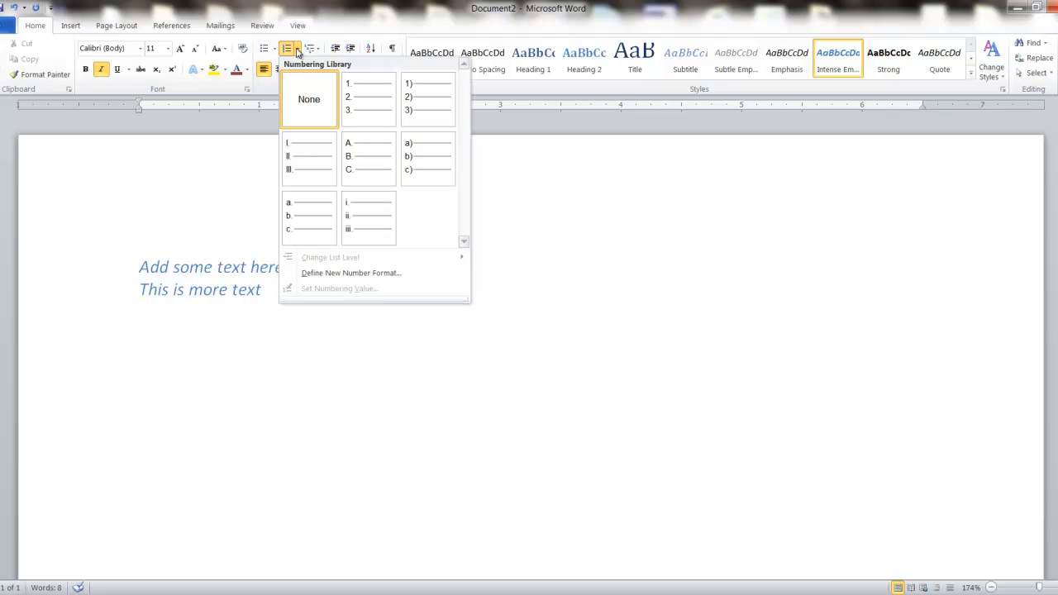
click(364, 105)
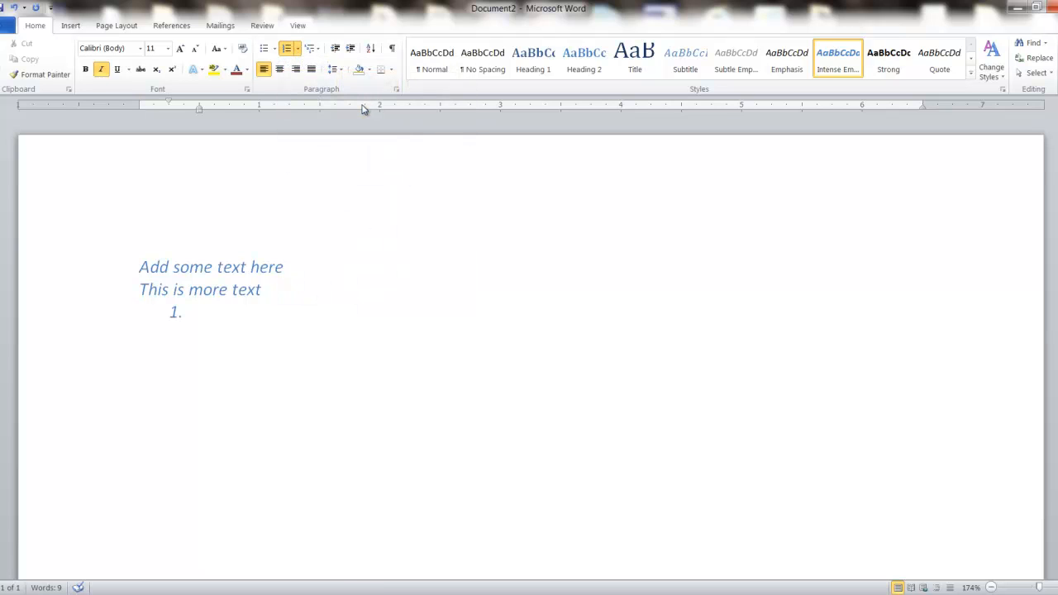
click(320, 50)
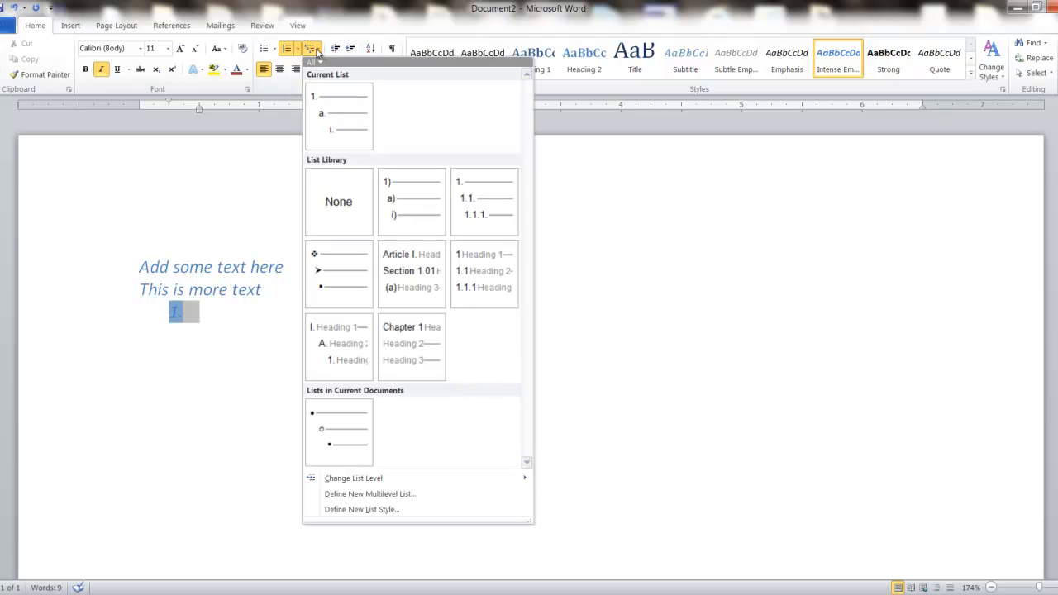
click(275, 49)
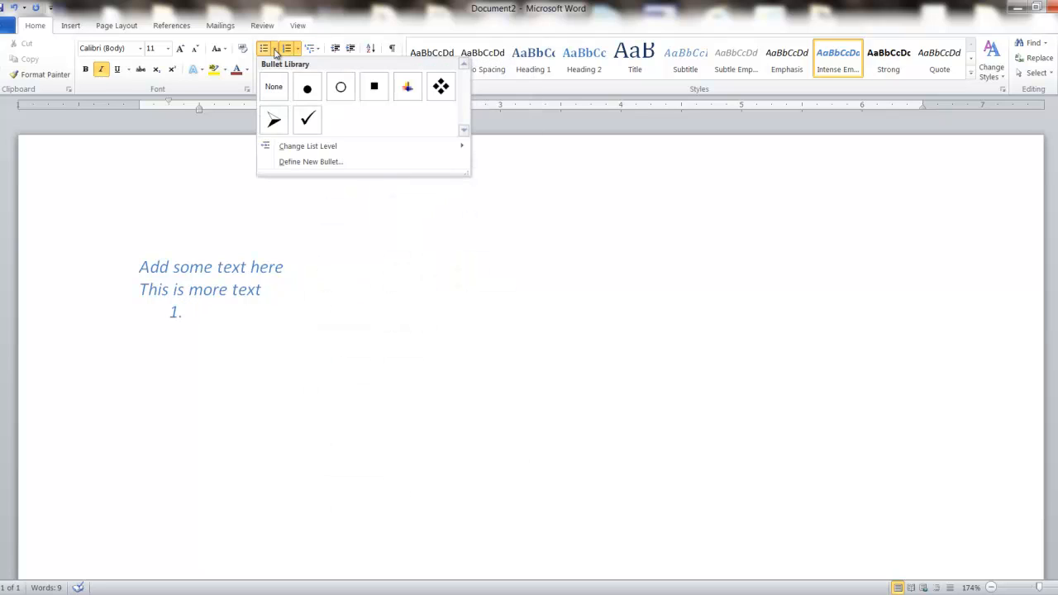
click(306, 87)
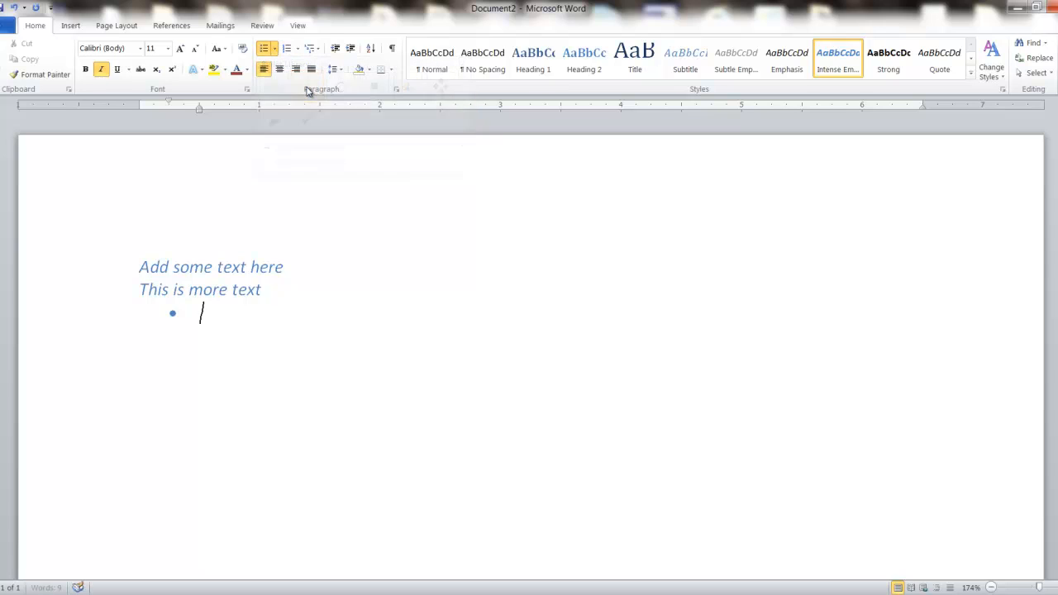
Change the third line's round bullet to a check mark from the bullet library.
click(275, 49)
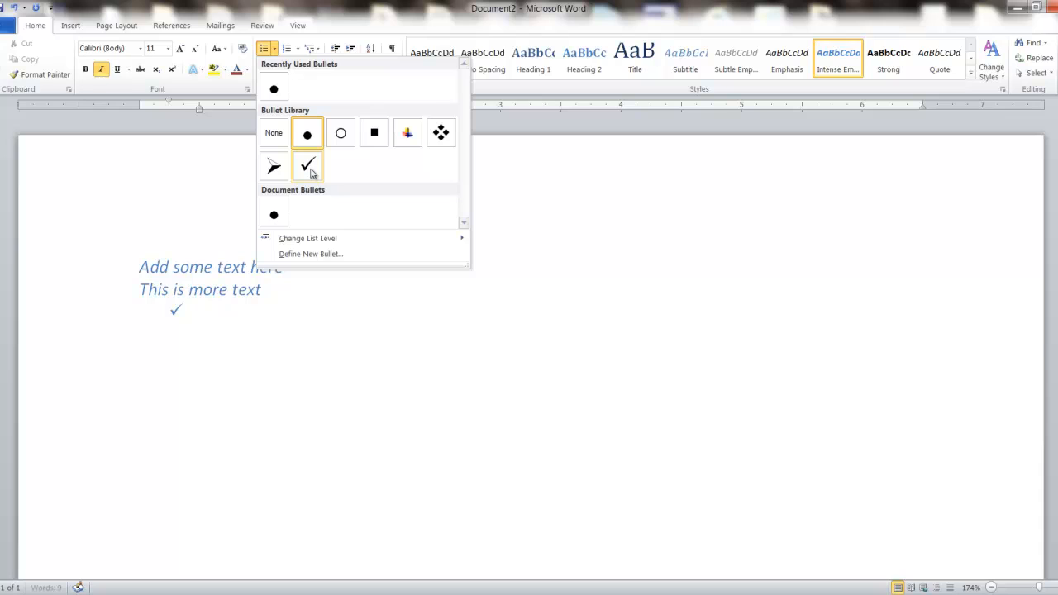
click(311, 172)
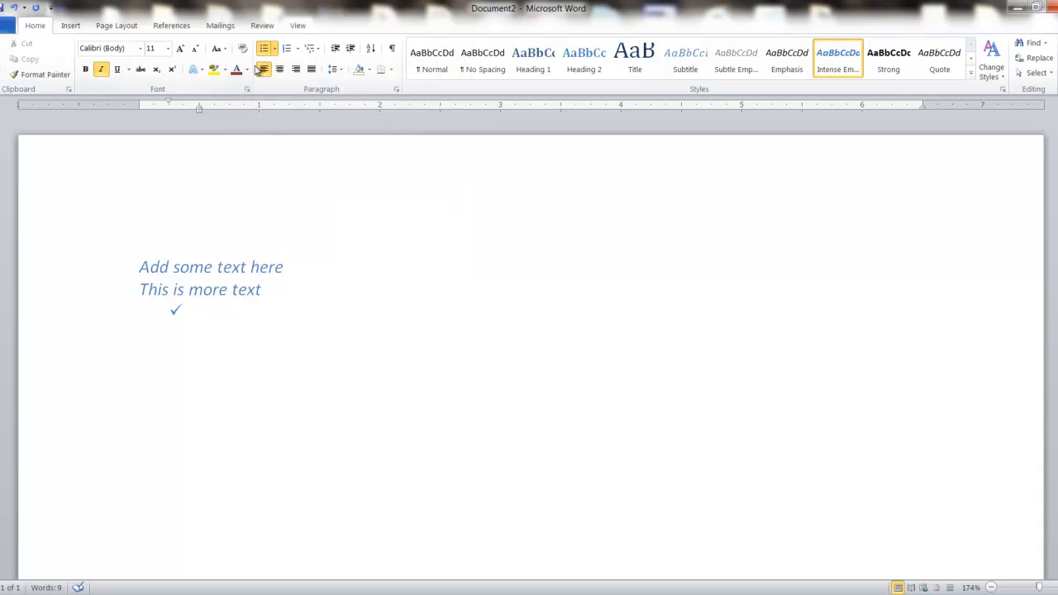
click(276, 50)
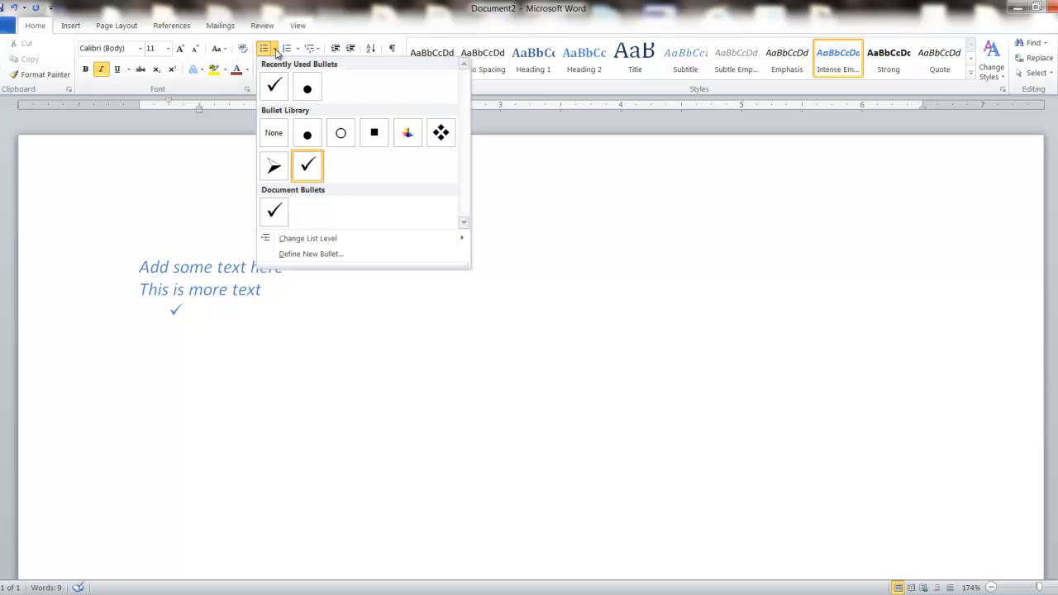
click(380, 375)
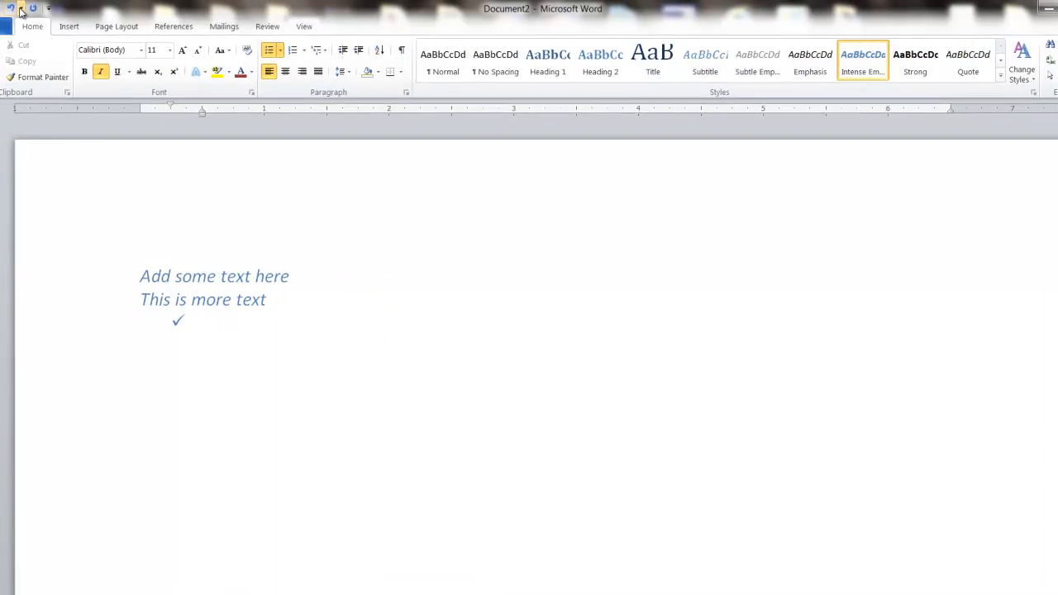
Draw an isosceles triangle about 1.58" high and 1.2" wide beside the two lines of text.
click(70, 27)
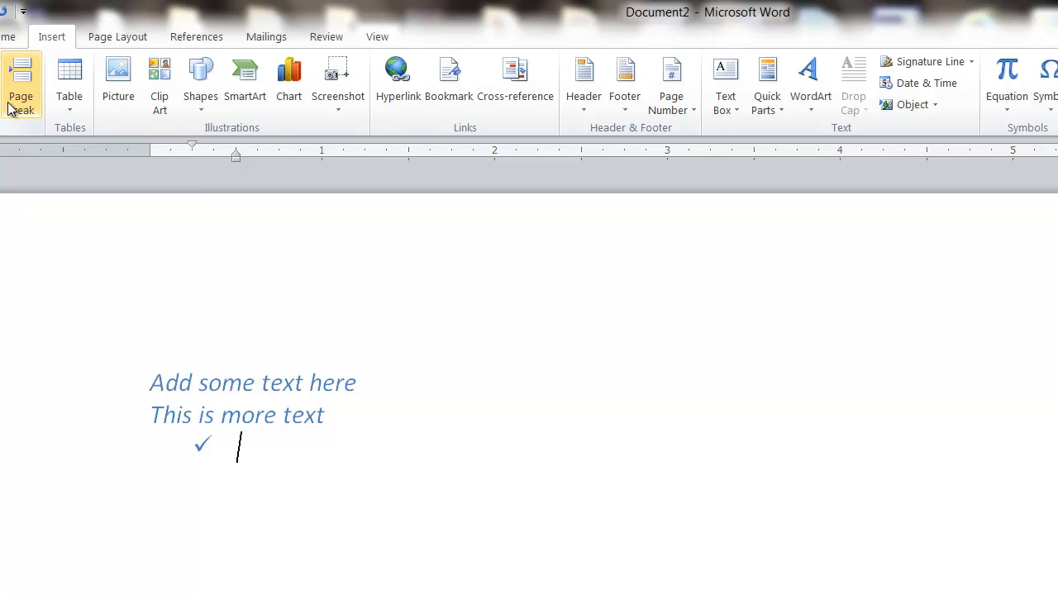
click(203, 92)
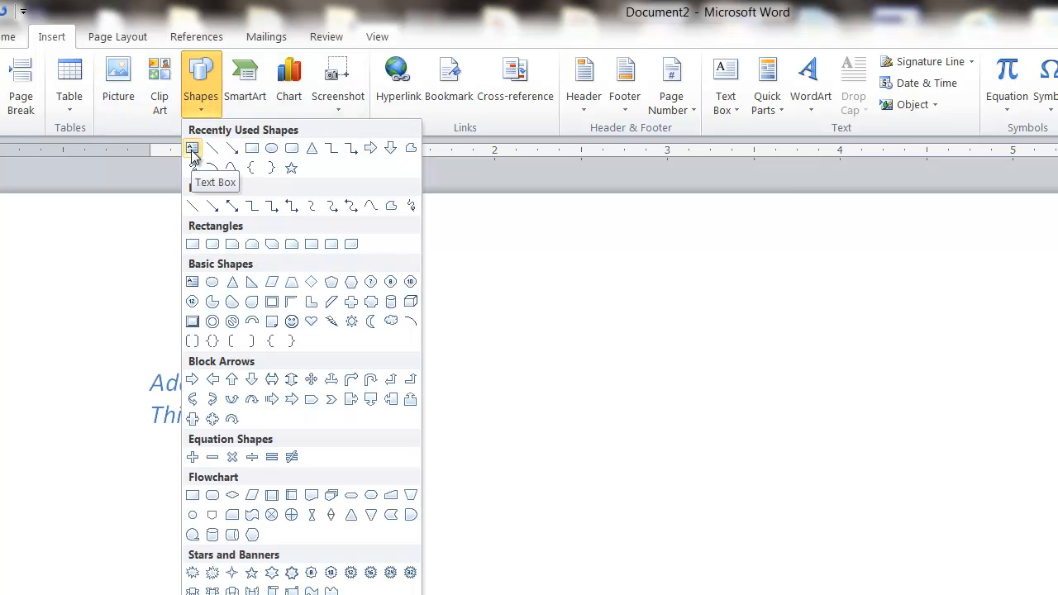
click(232, 284)
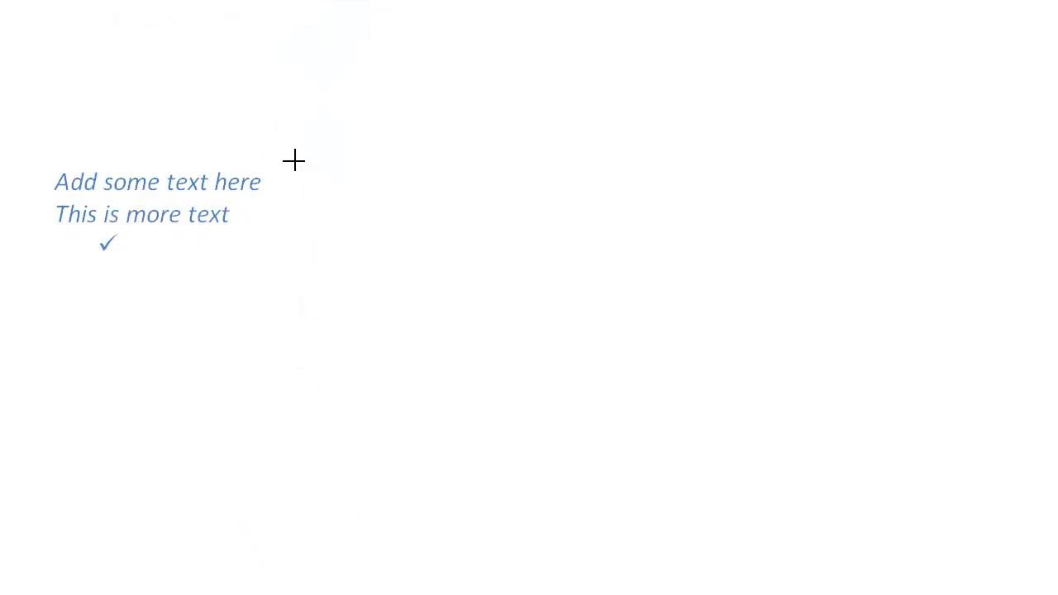
drag(306, 60, 514, 333)
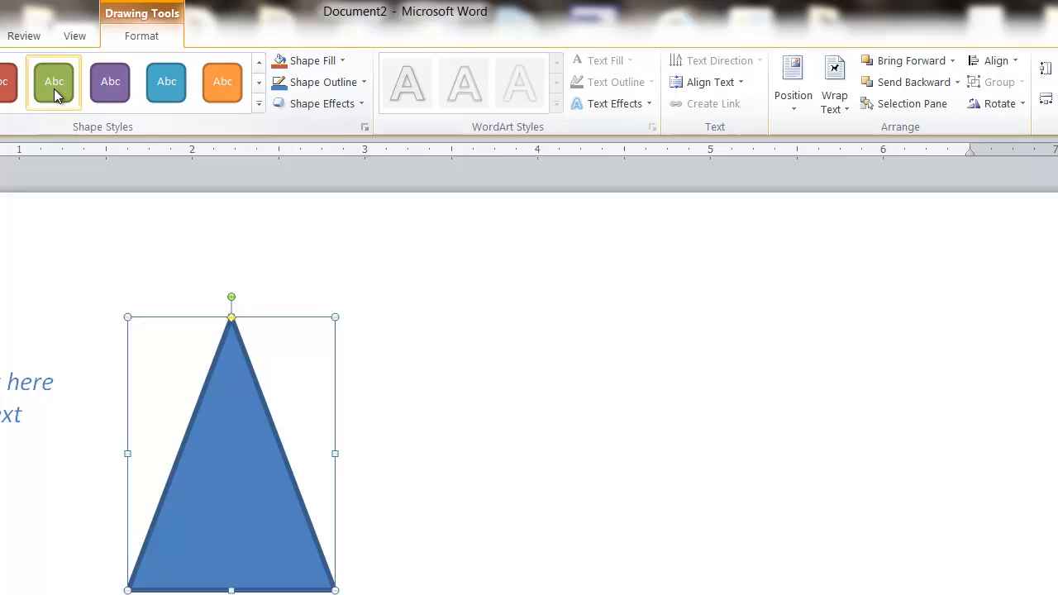
Give the triangle the aqua shape style with a light blue fill, and deselect it.
click(56, 91)
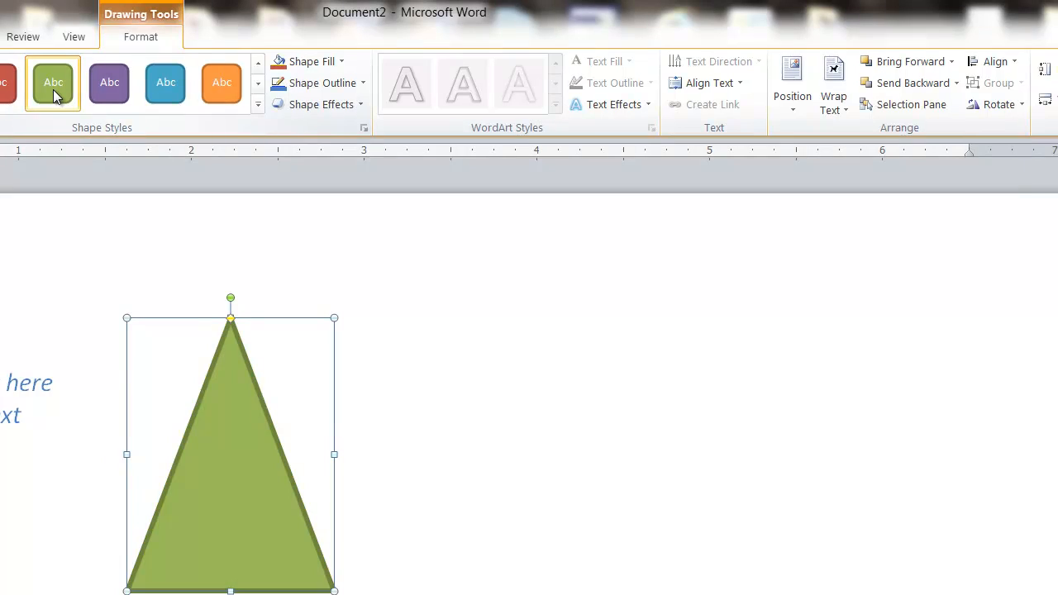
click(165, 82)
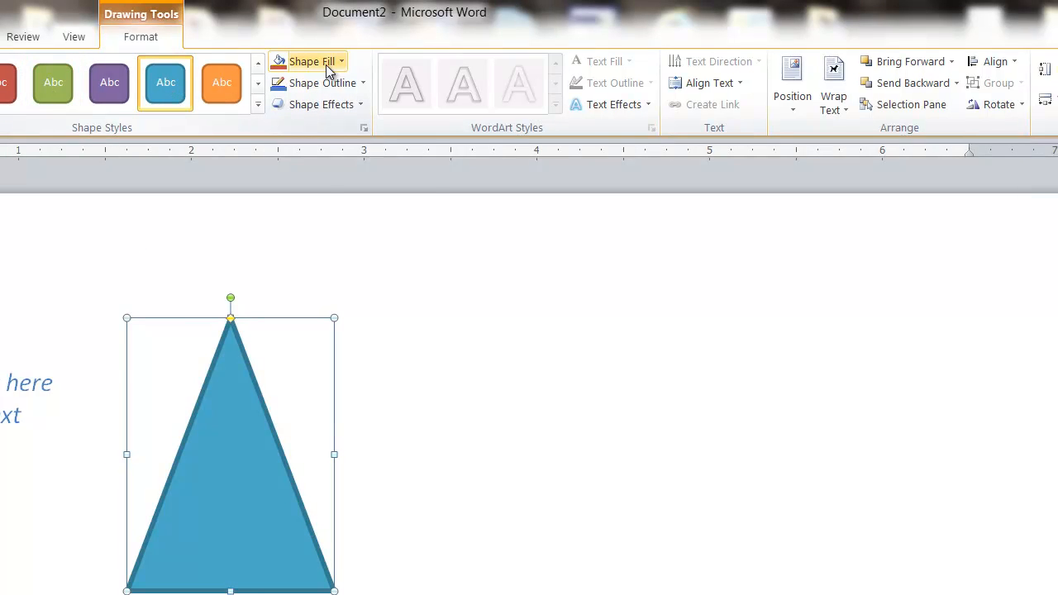
click(326, 65)
click(328, 130)
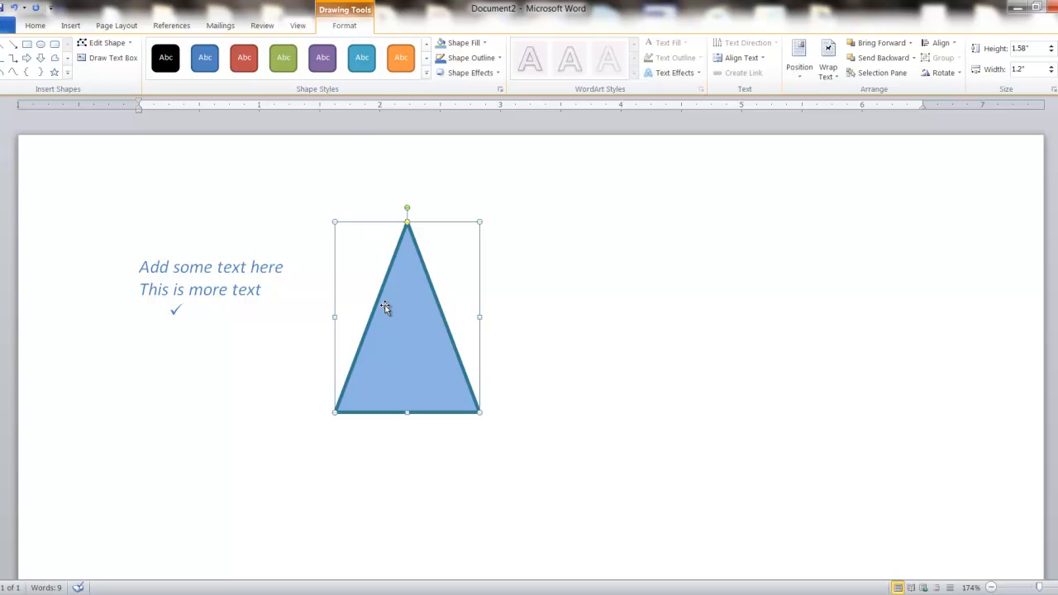
click(575, 256)
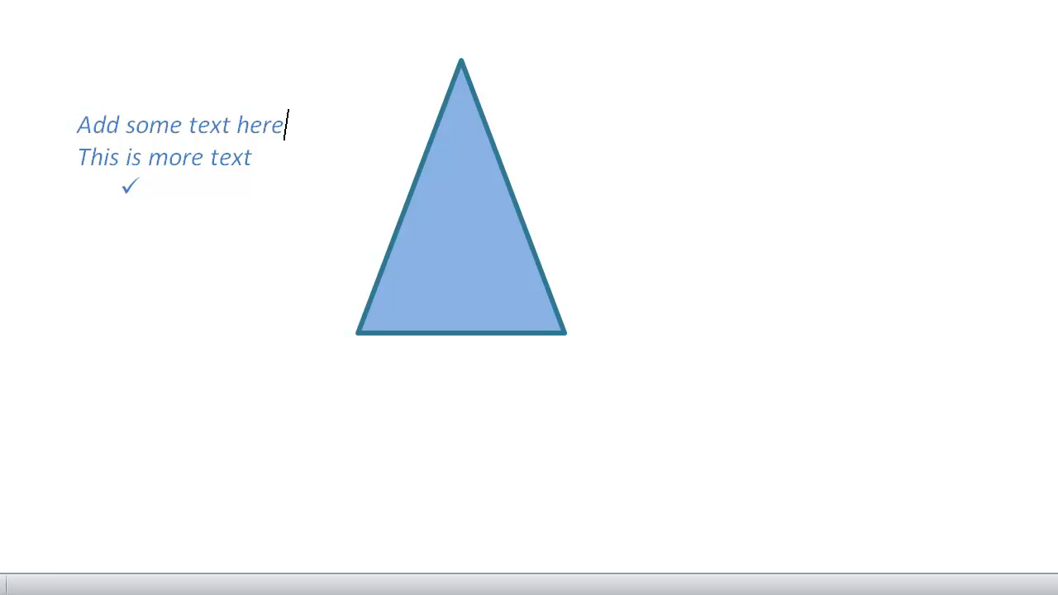
click(451, 238)
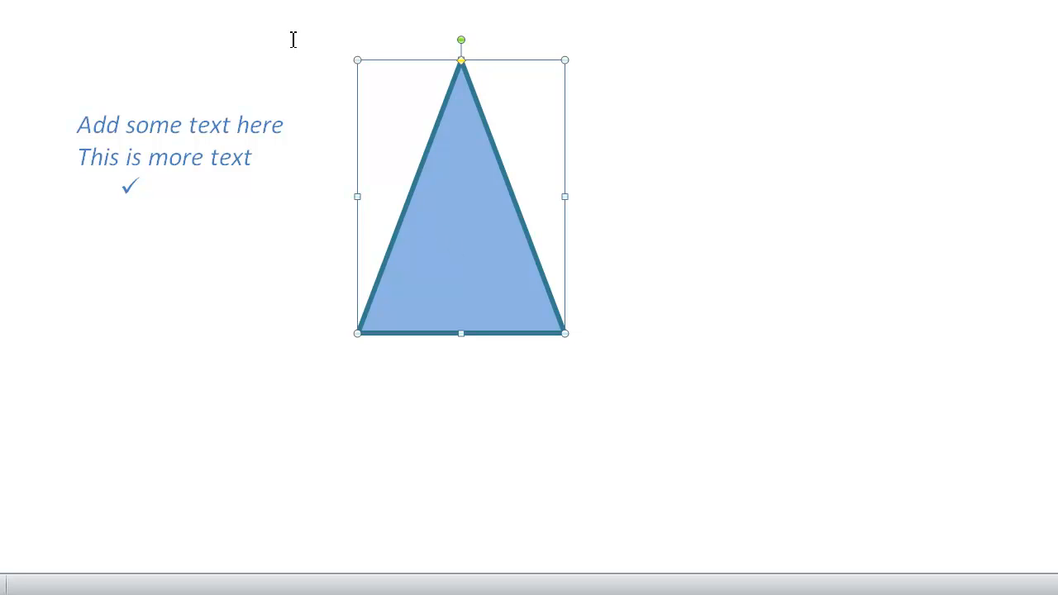
click(761, 109)
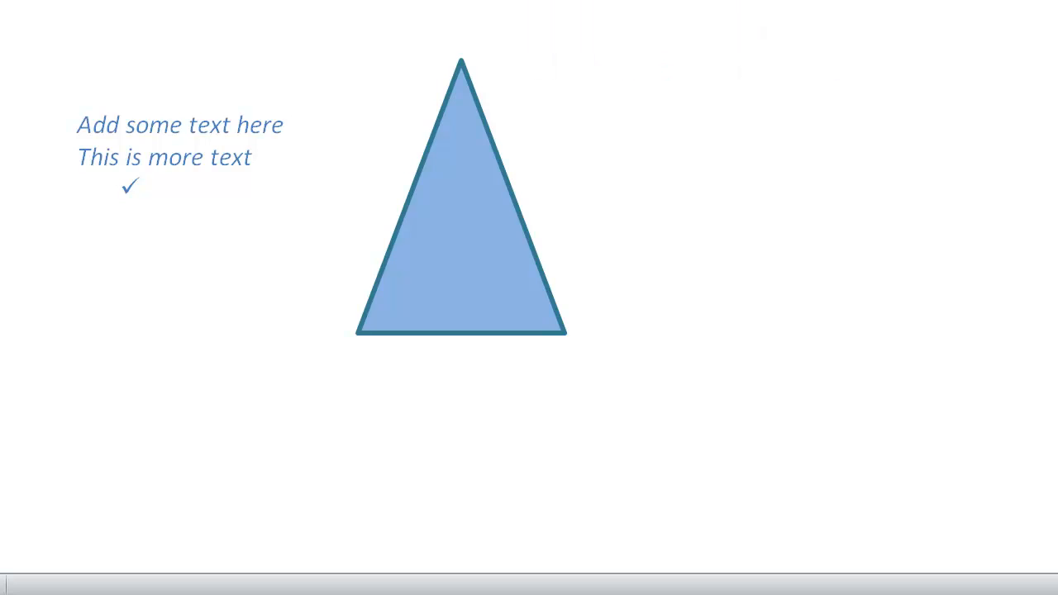
Turn the letter A of "Add some text here" into a Dropped drop cap and deselect it.
click(690, 266)
drag(94, 125, 55, 119)
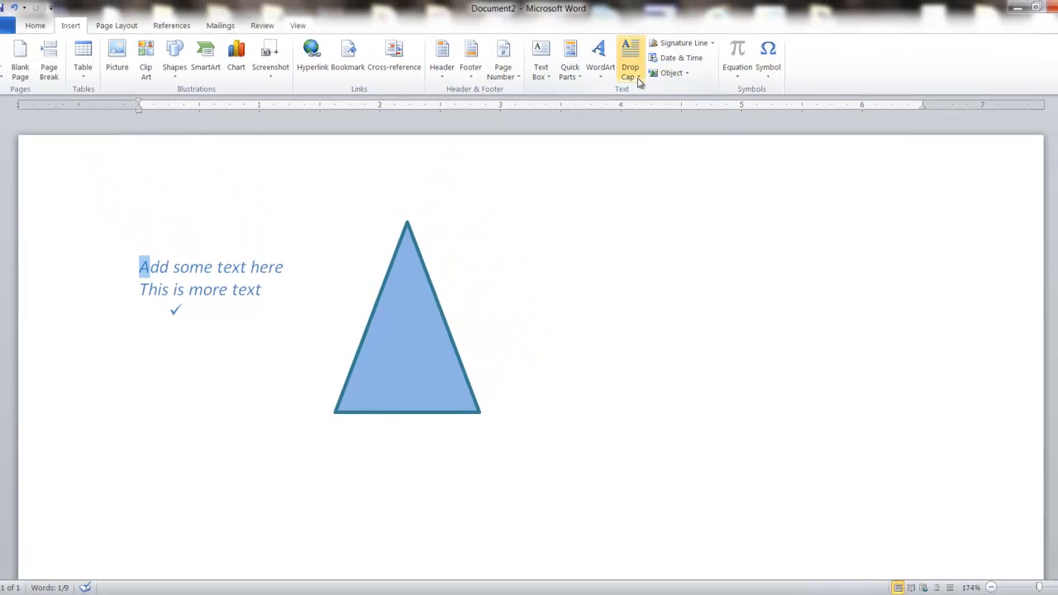
click(633, 76)
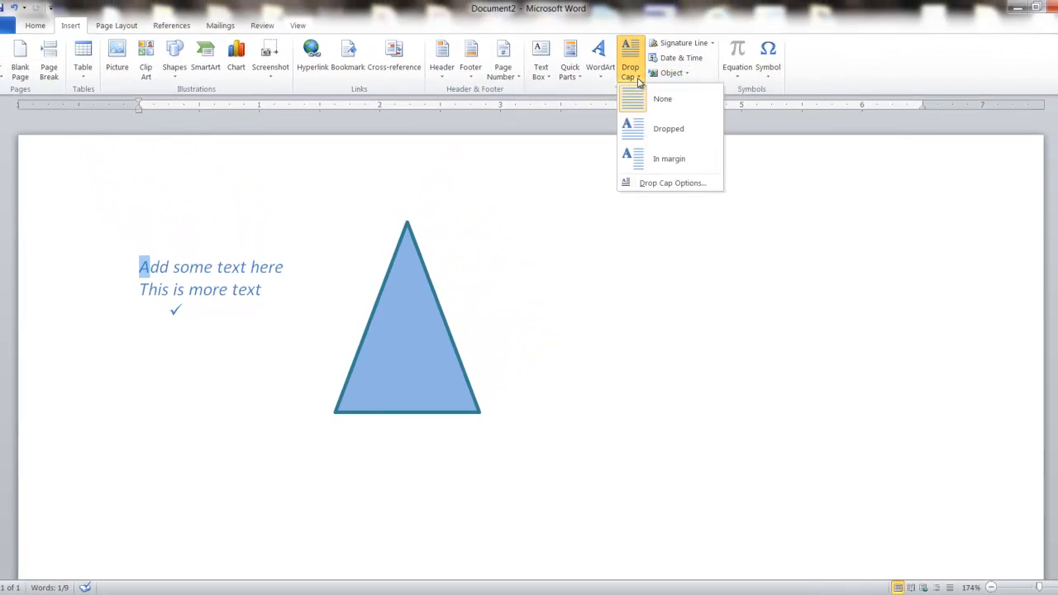
click(643, 131)
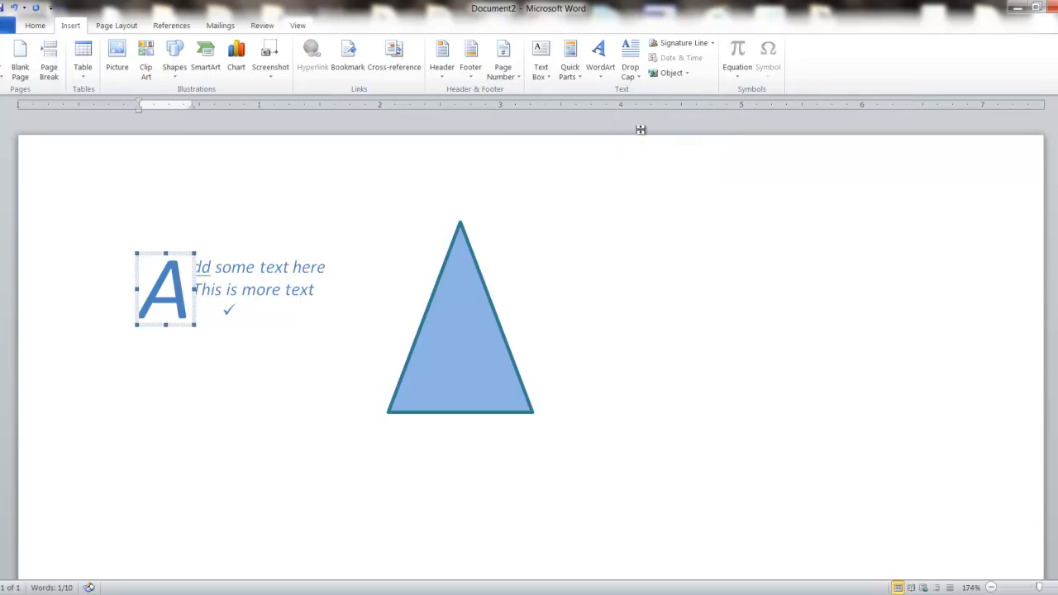
click(742, 385)
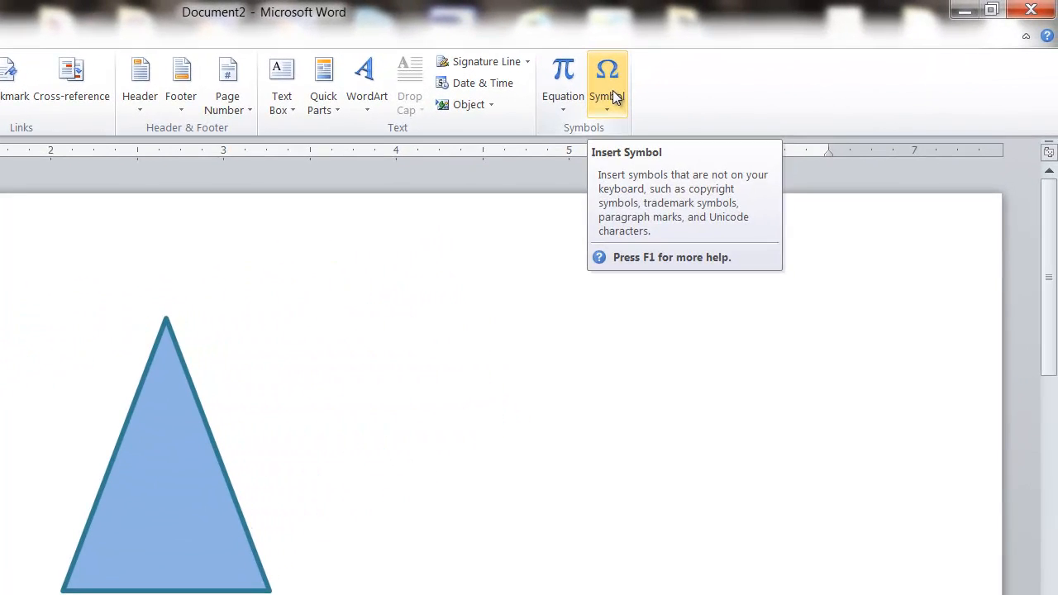
Examine the Wingdings 2 characters among the additional symbols, and leave without inserting one.
click(613, 96)
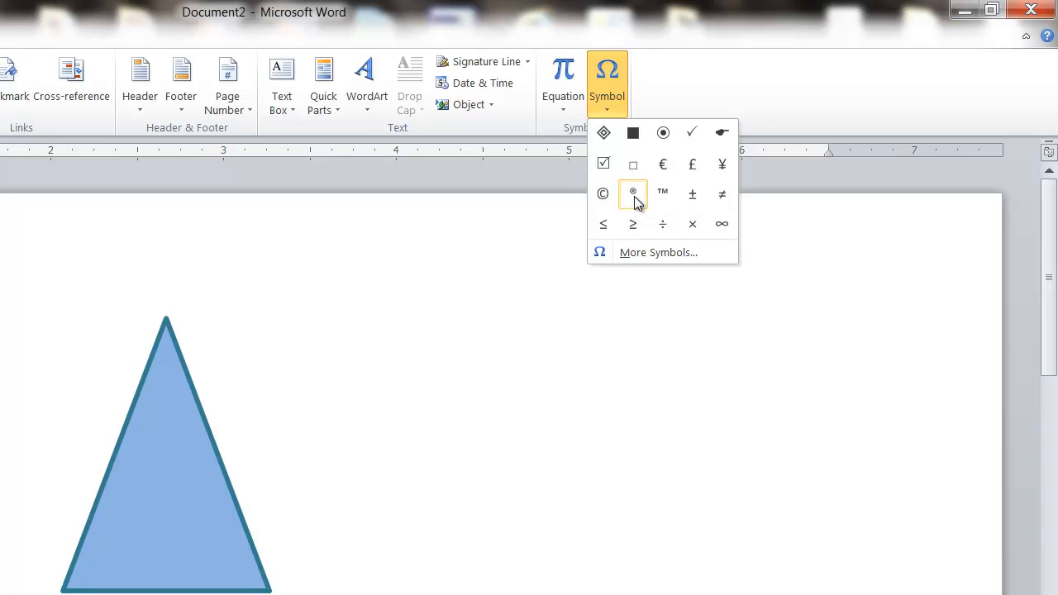
click(646, 253)
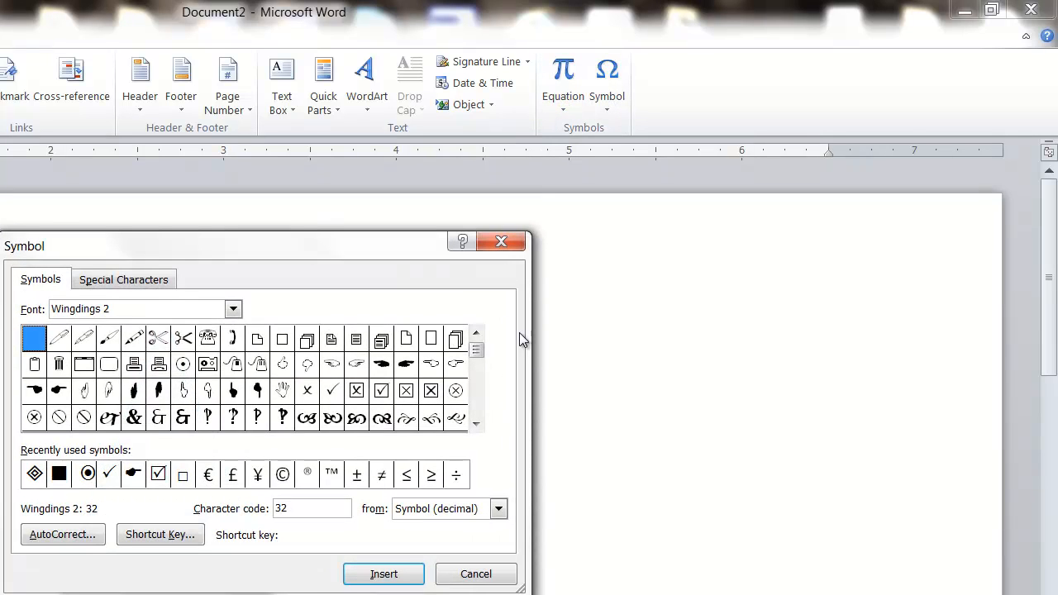
drag(479, 354, 480, 415)
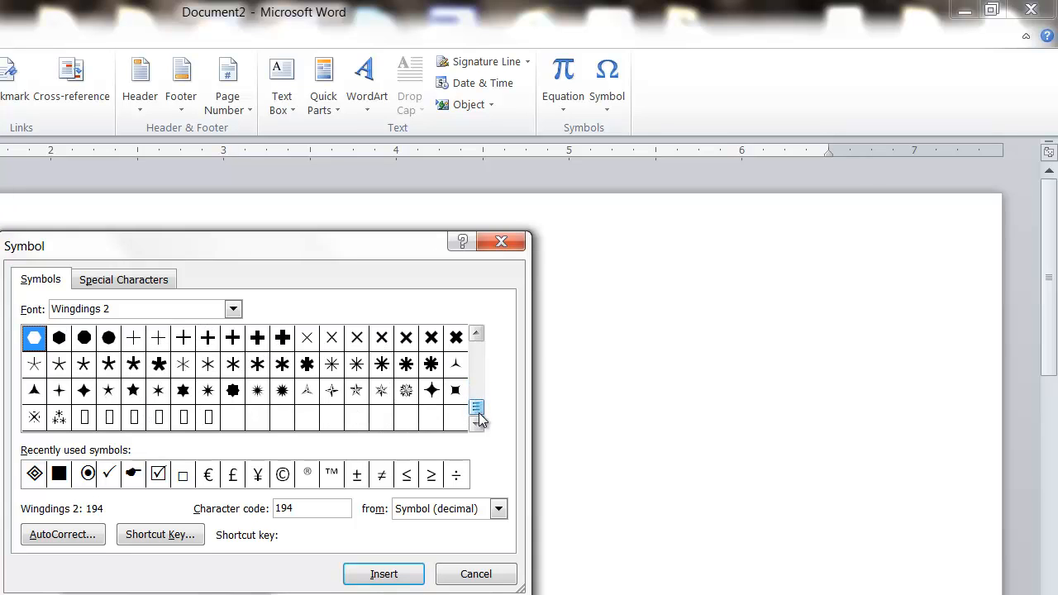
click(477, 334)
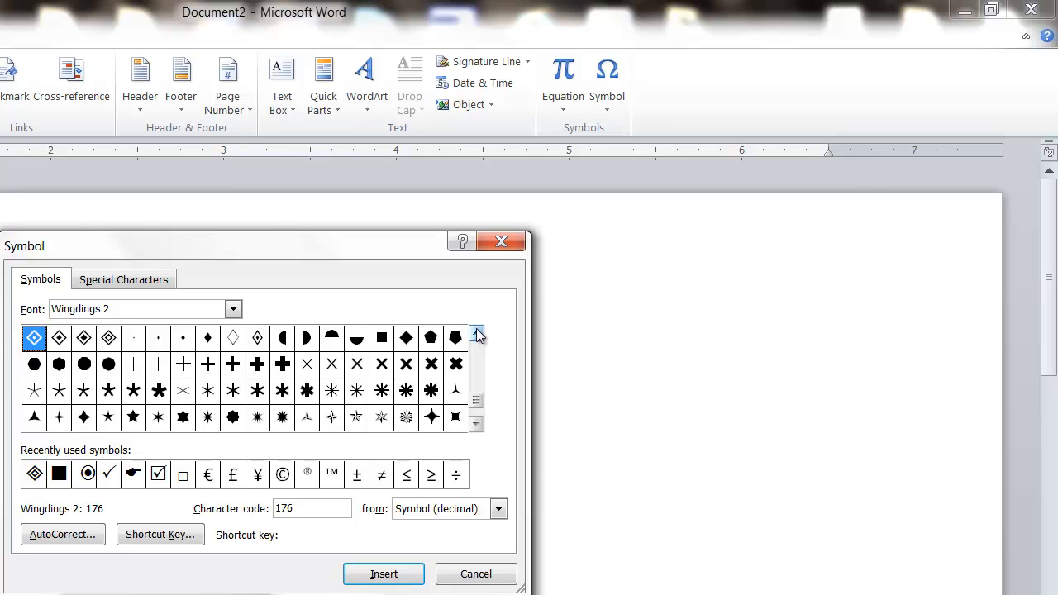
click(477, 334)
click(477, 334)
click(477, 334)
click(477, 335)
click(477, 334)
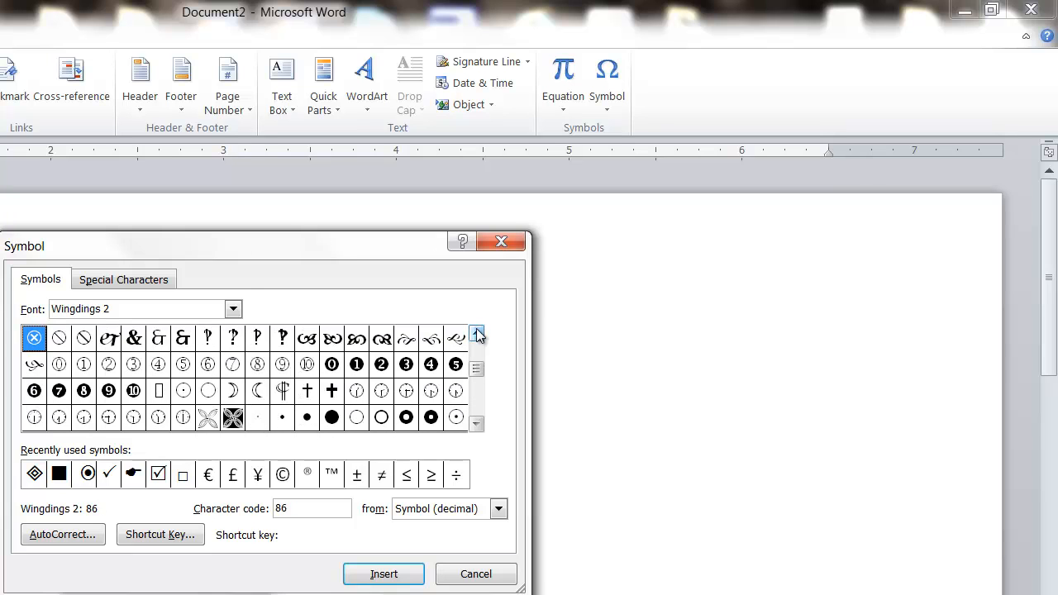
click(477, 334)
click(477, 334)
click(477, 334)
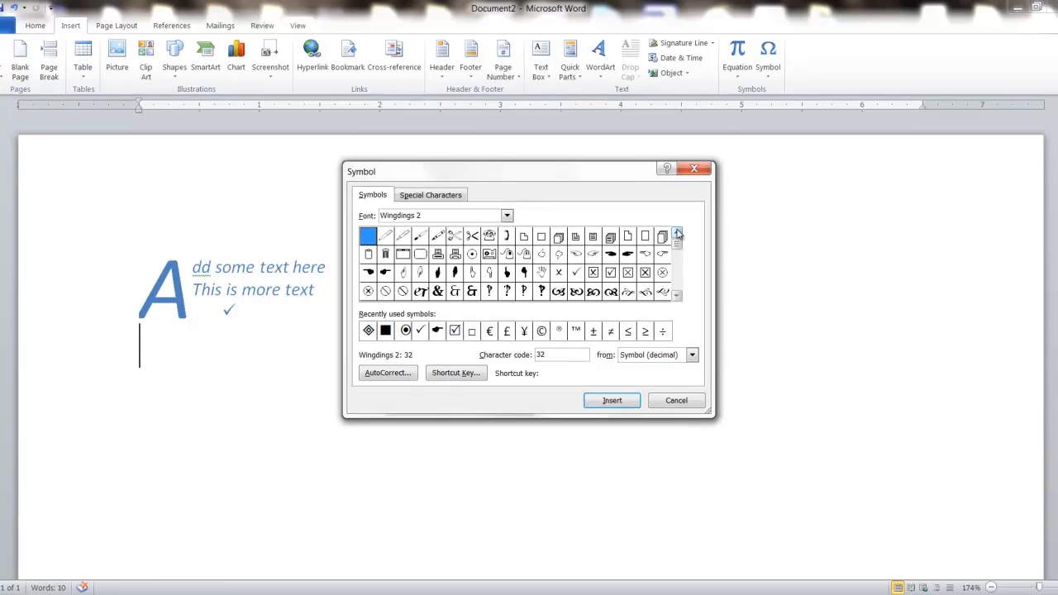
click(677, 235)
click(693, 169)
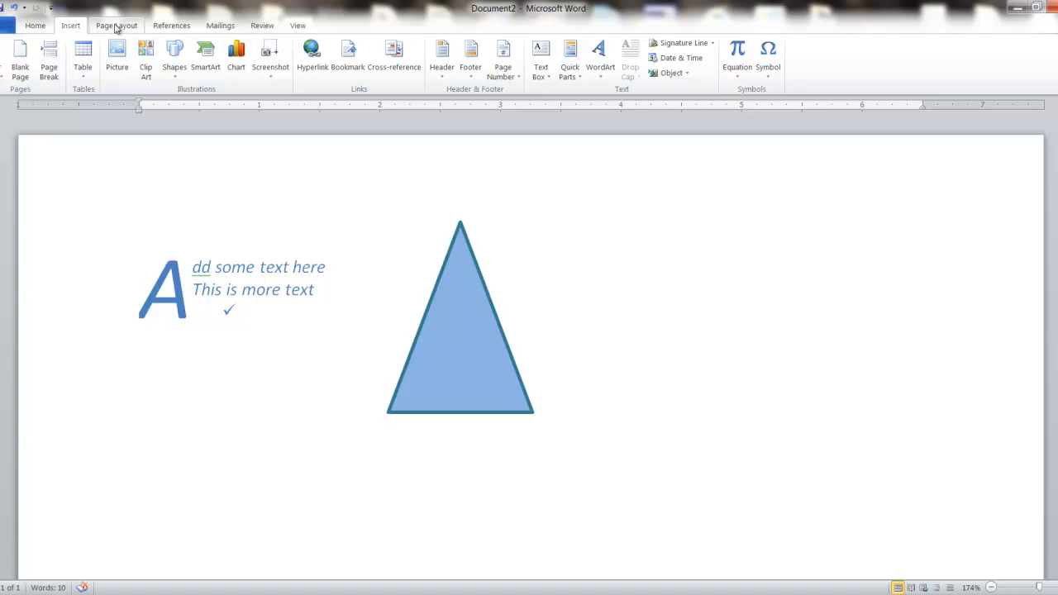
Examine the page layout commands and the list of preset page margins without choosing one.
click(117, 26)
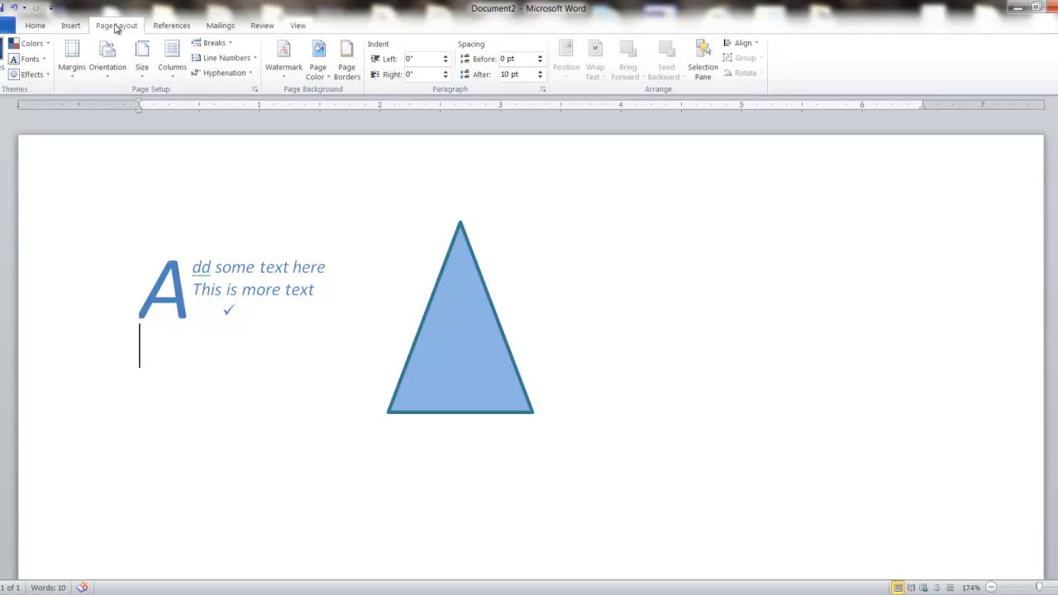
click(71, 26)
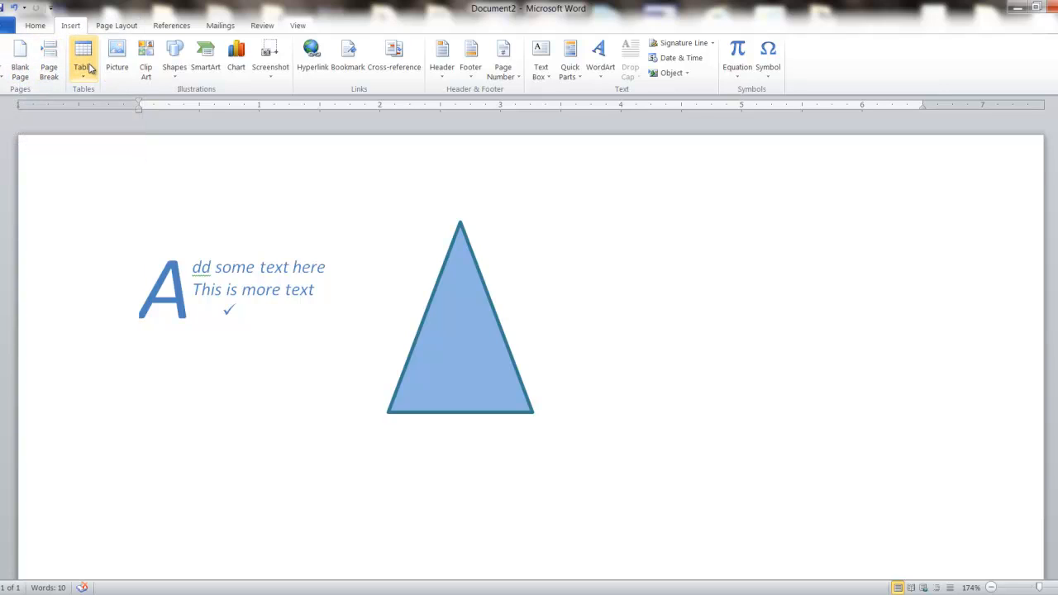
click(120, 26)
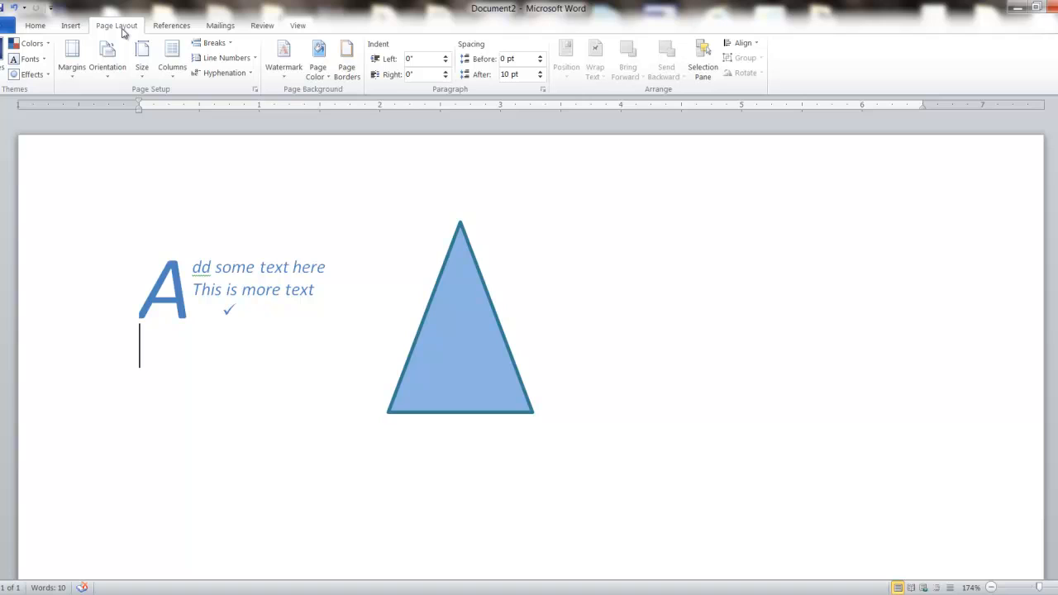
click(72, 60)
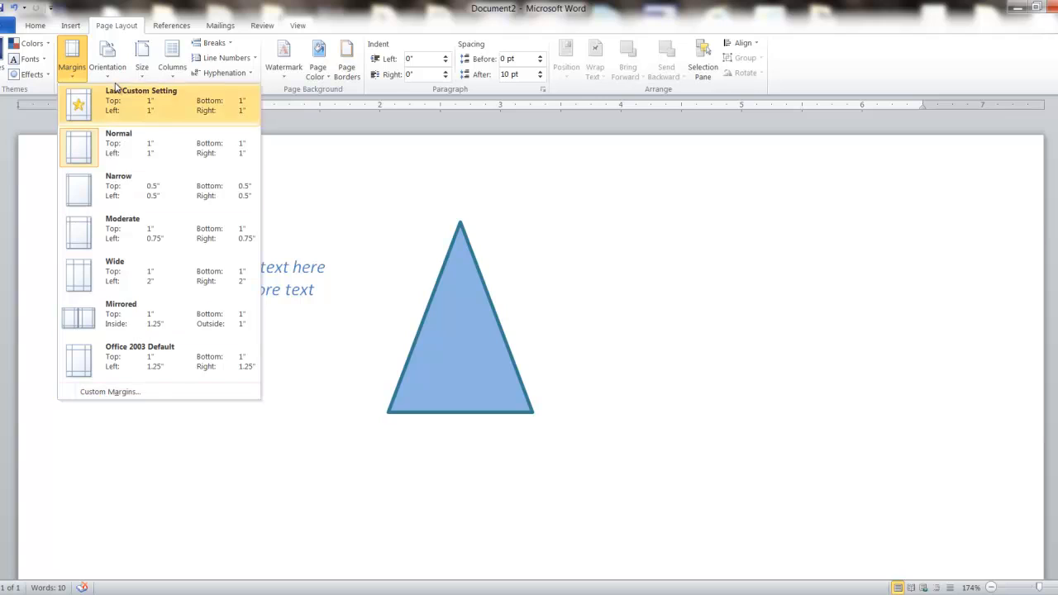
Set the page orientation to Landscape.
click(107, 56)
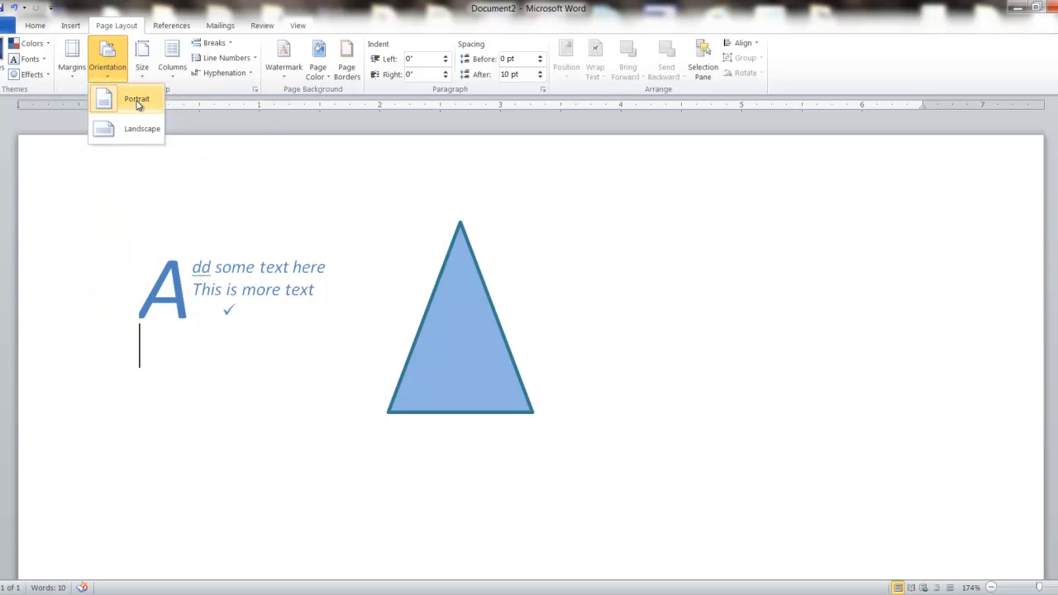
click(137, 129)
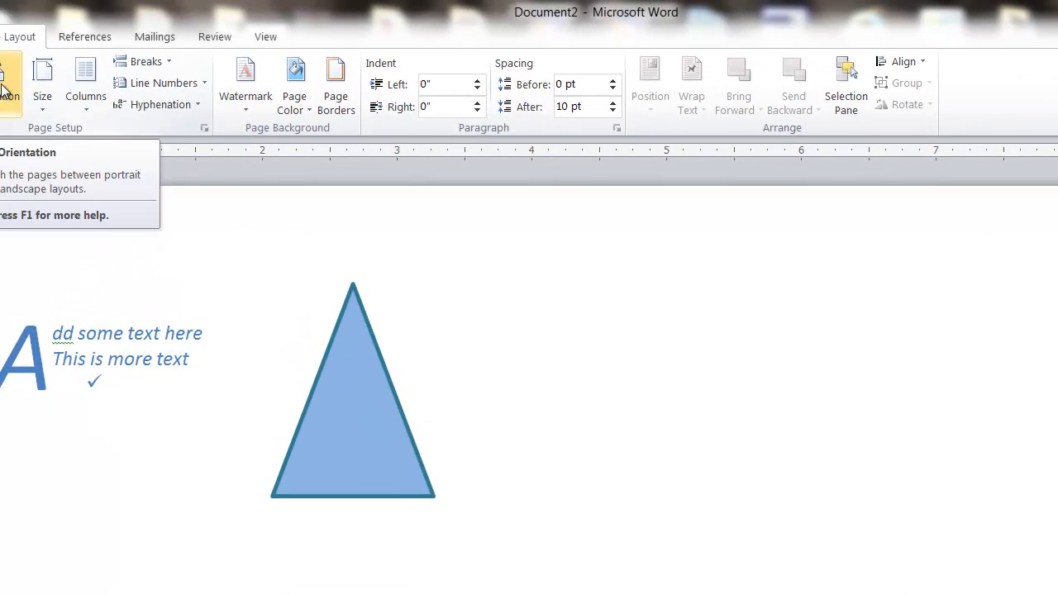
click(3, 91)
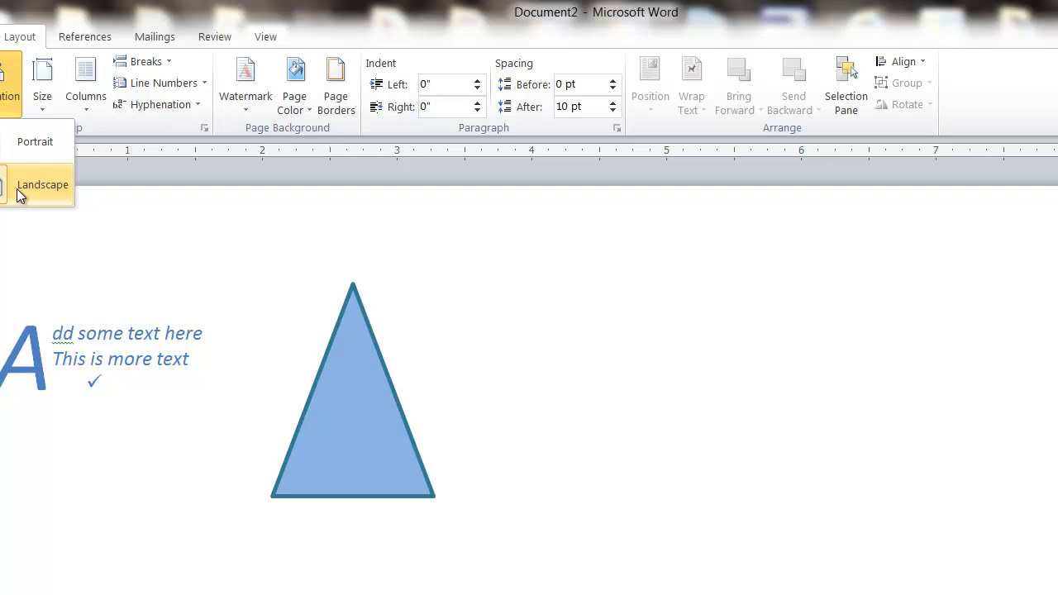
Examine the available paper sizes, column layouts and types of page and section breaks without choosing any.
click(42, 91)
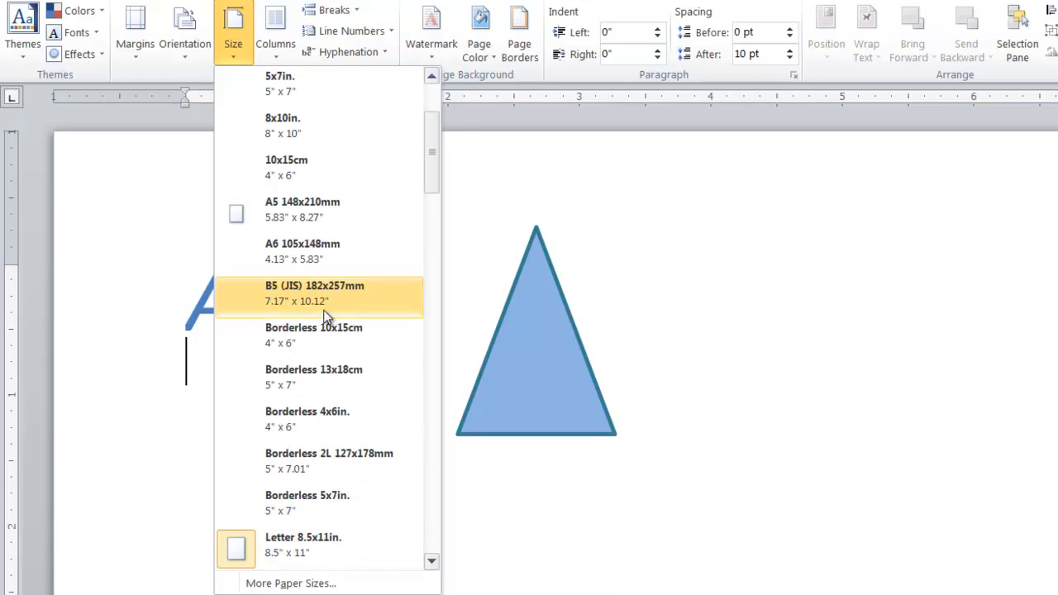
click(282, 54)
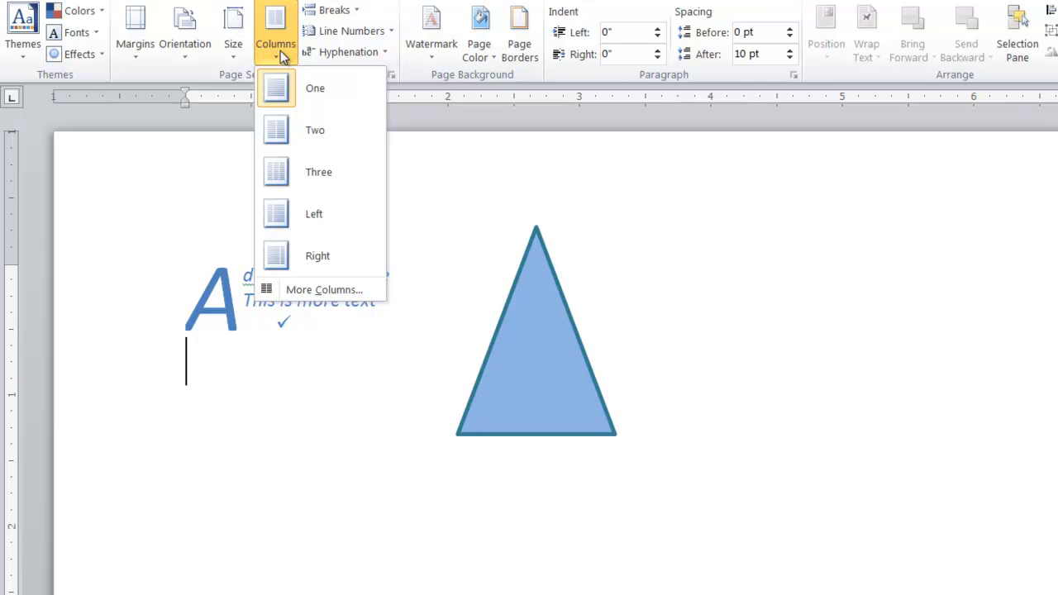
click(358, 9)
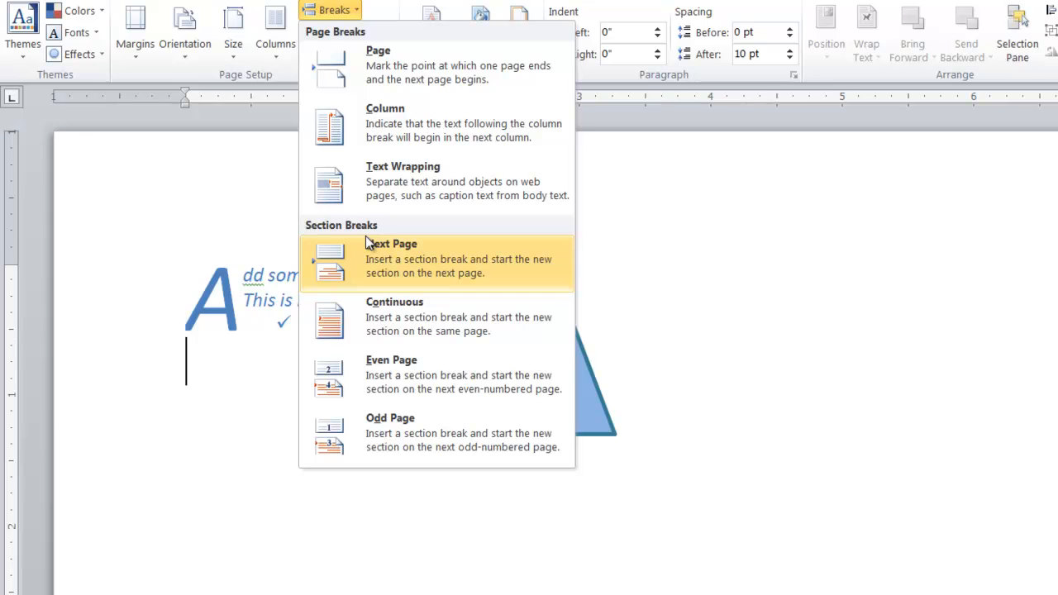
Leave the break types without choosing one and add the CONFIDENTIAL 1 watermark to the page.
click(730, 279)
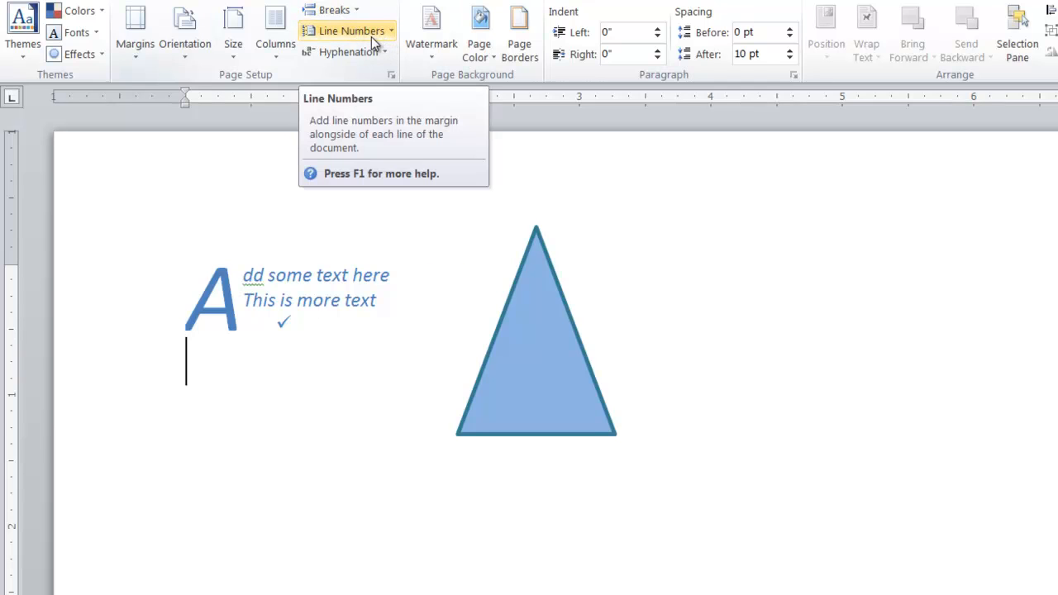
click(427, 31)
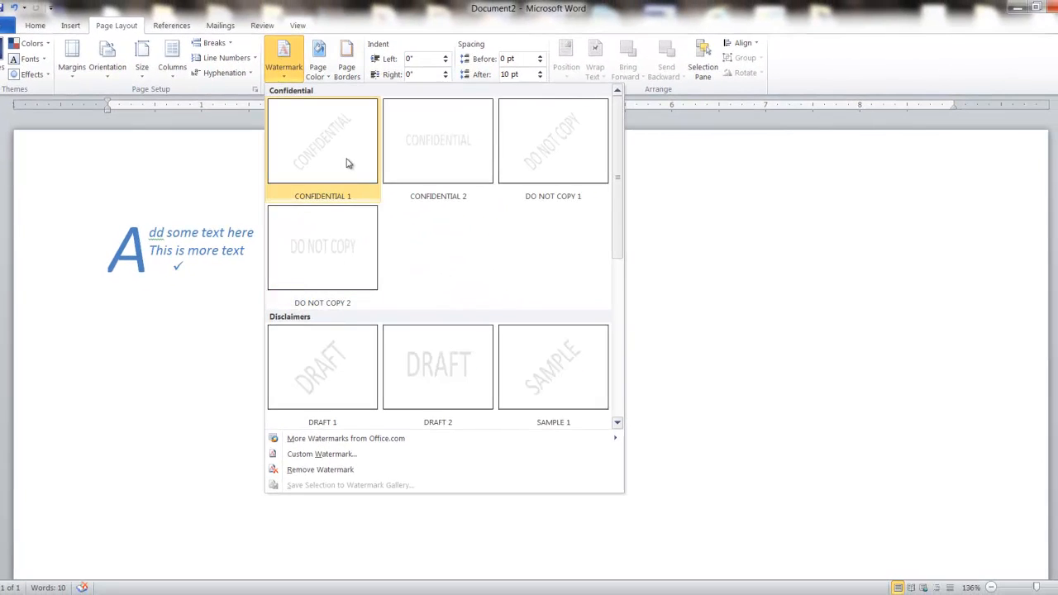
click(348, 142)
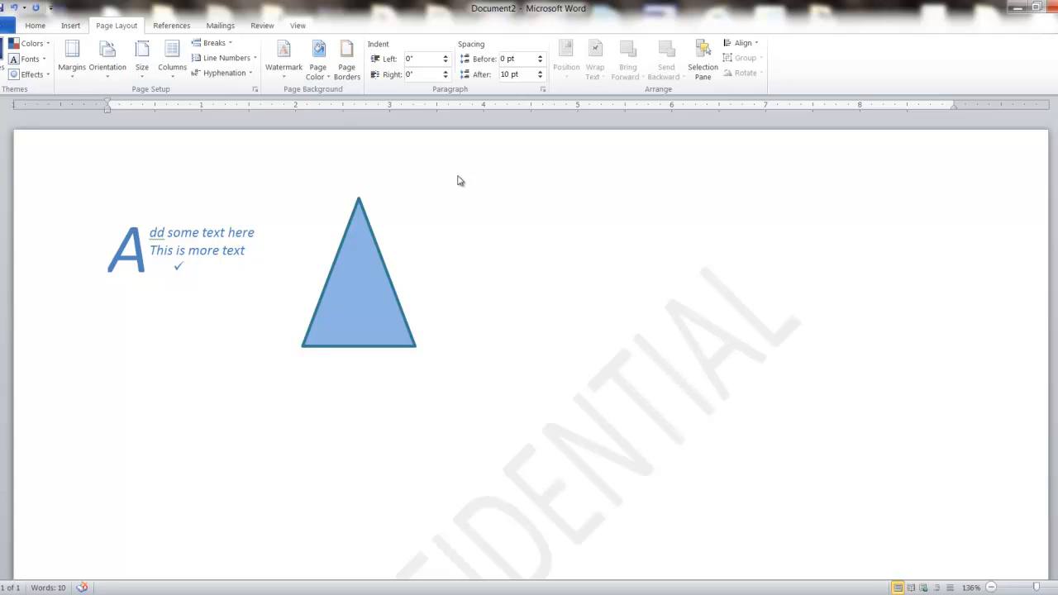
Customize the CONFIDENTIAL text watermark by changing its color to dark gray, and apply the change.
click(288, 72)
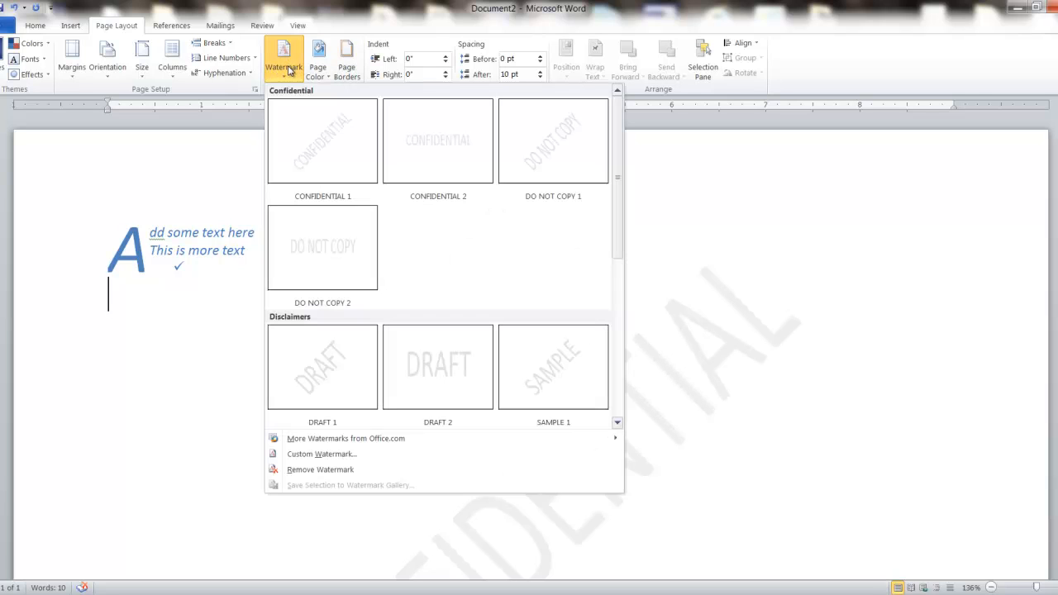
click(331, 455)
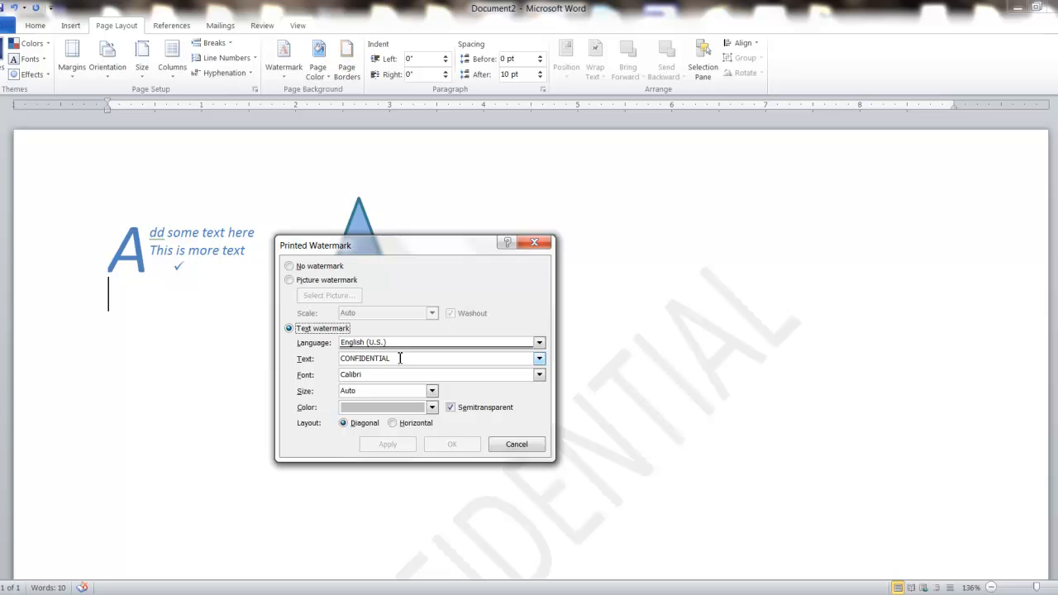
drag(399, 358, 327, 361)
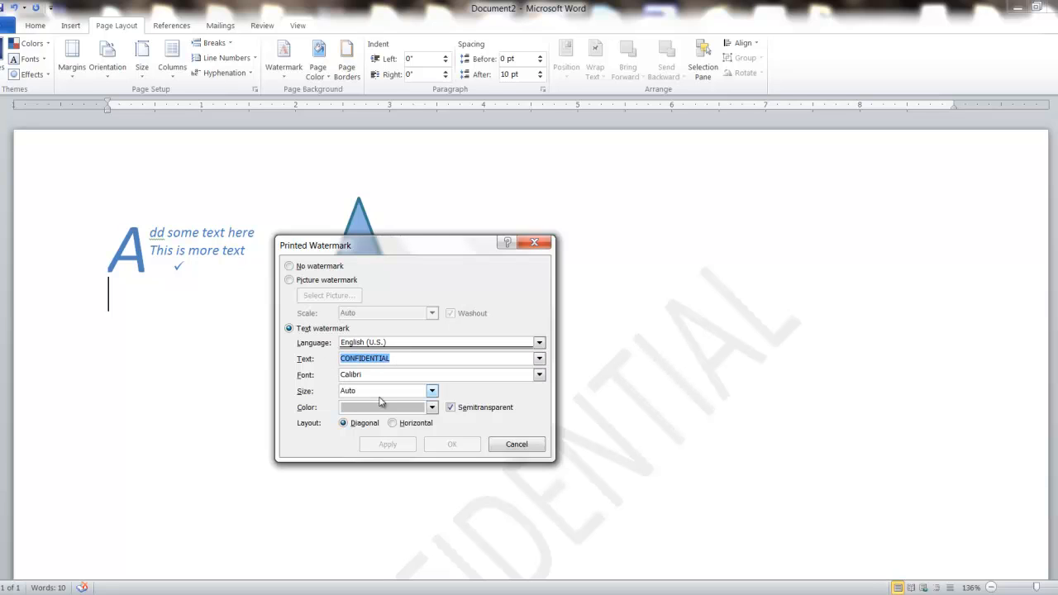
click(433, 408)
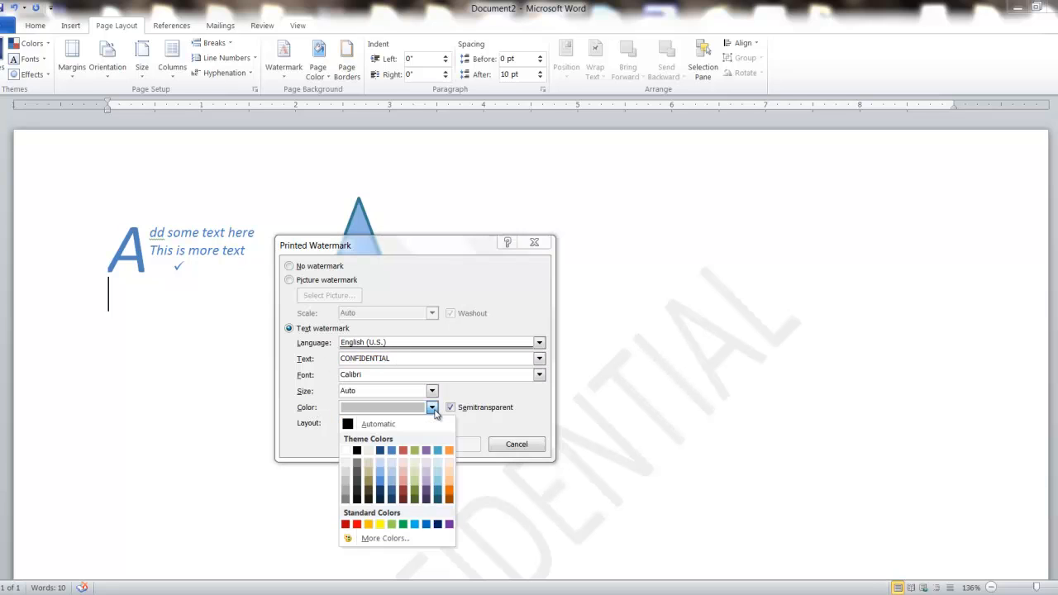
click(358, 478)
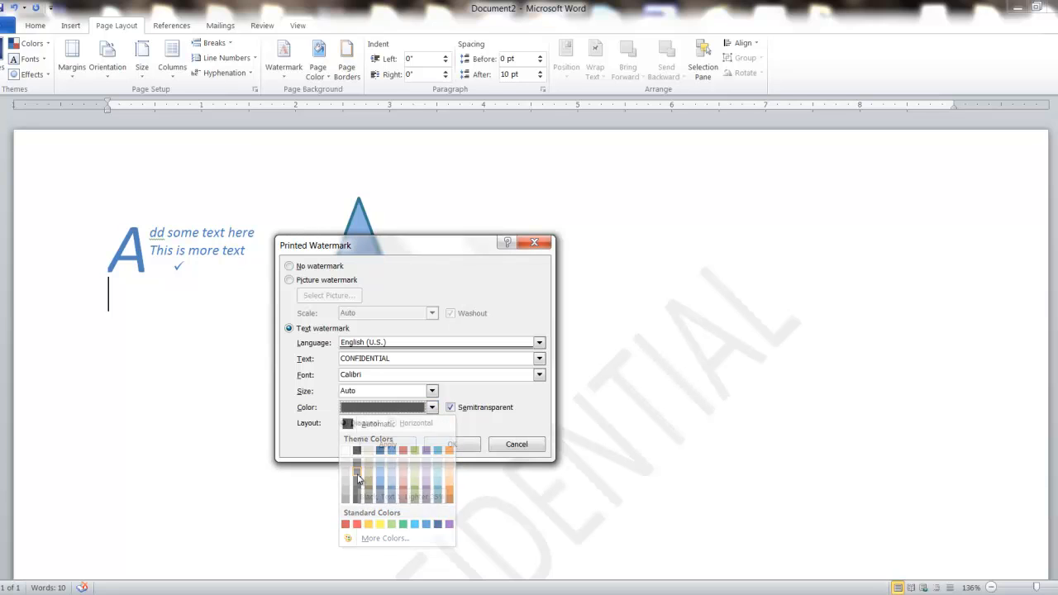
click(396, 444)
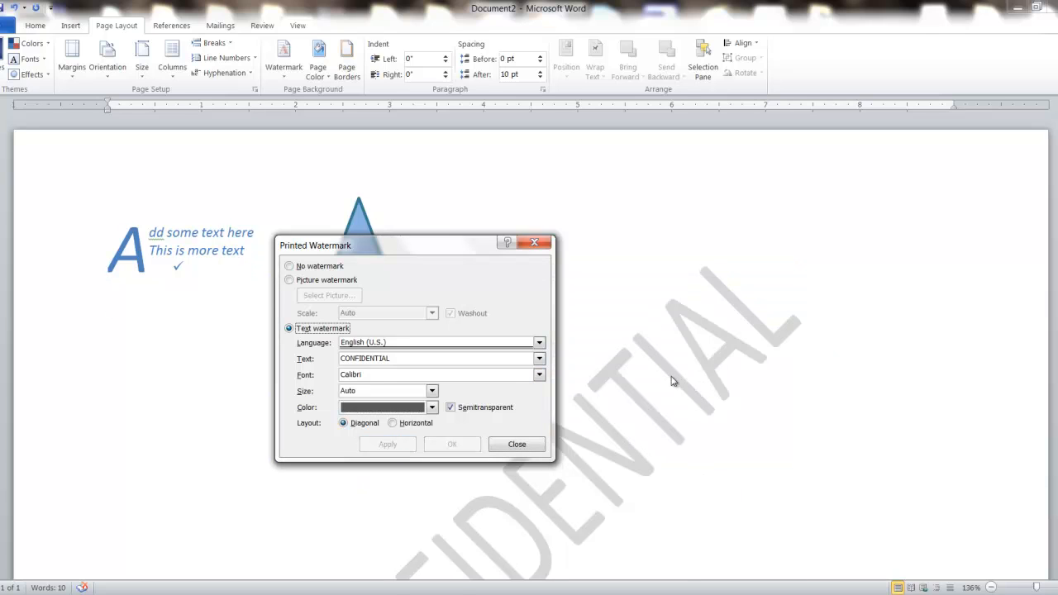
click(516, 445)
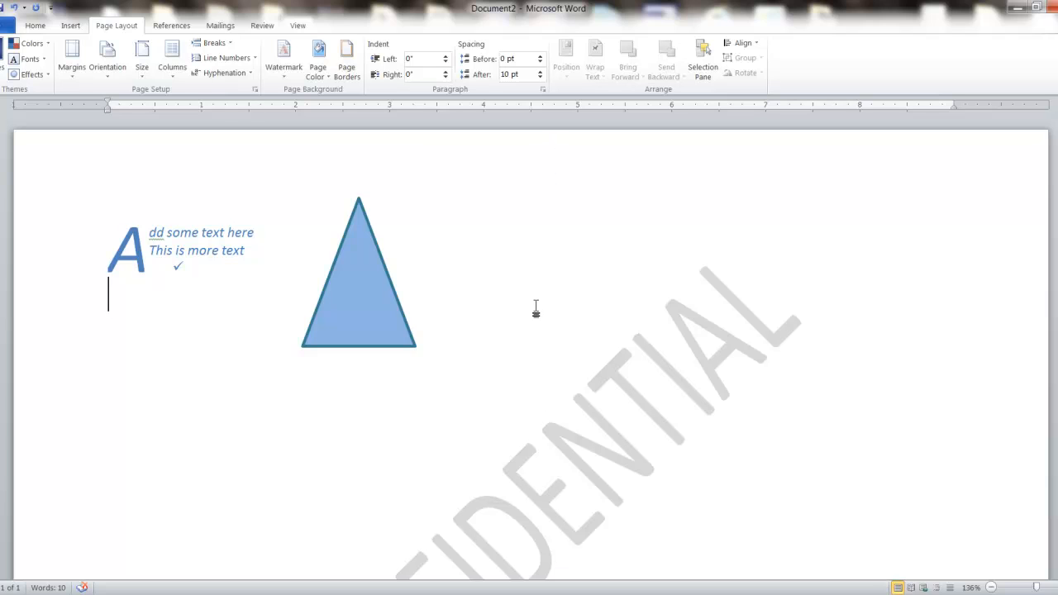
Remove the watermark from the document.
click(285, 67)
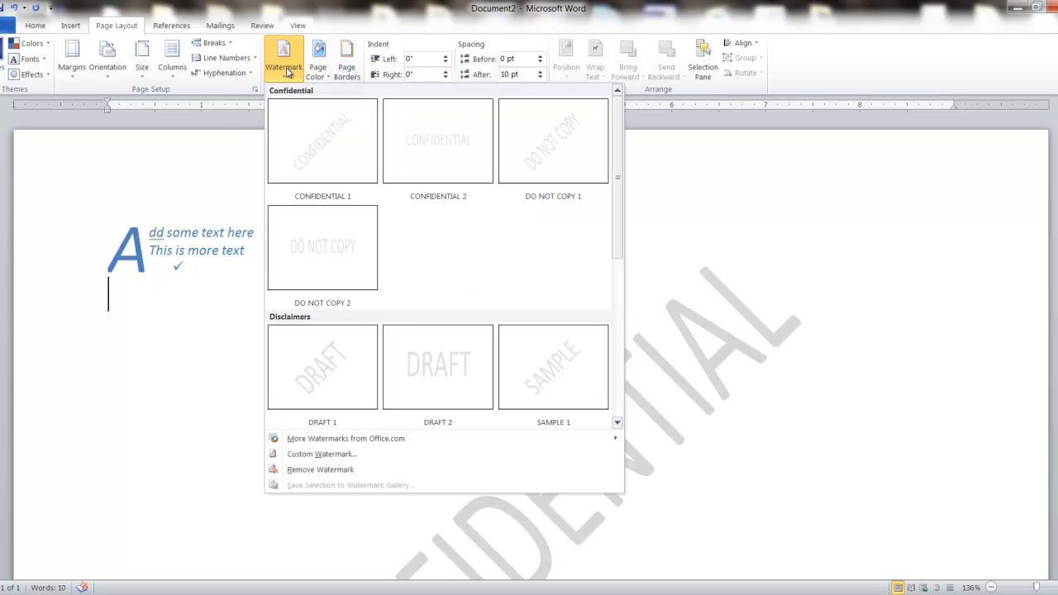
click(312, 470)
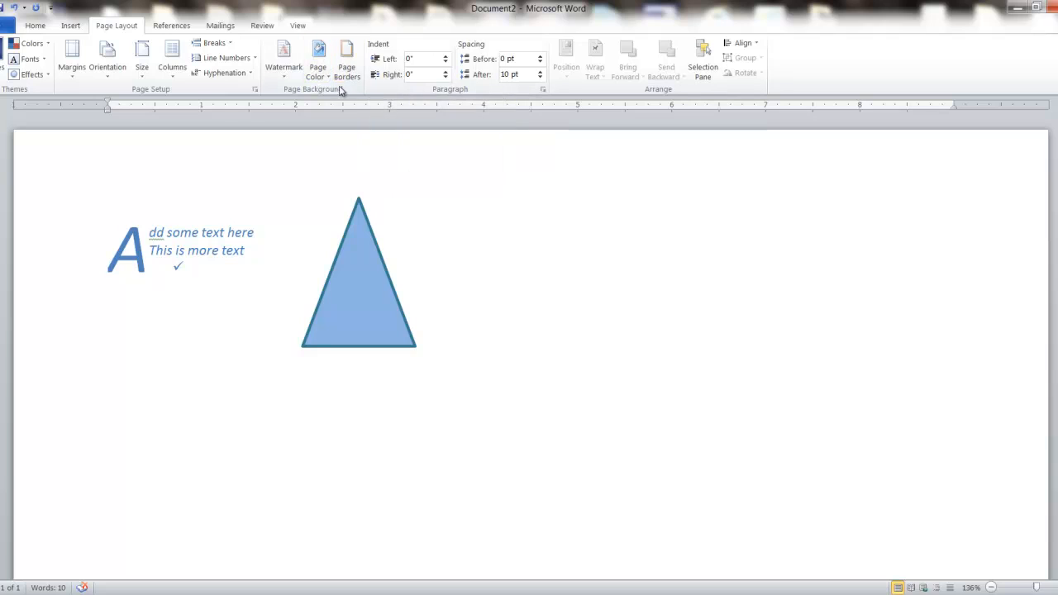
Preview the built-in theme color sets without choosing one, and look over the references commands.
click(48, 47)
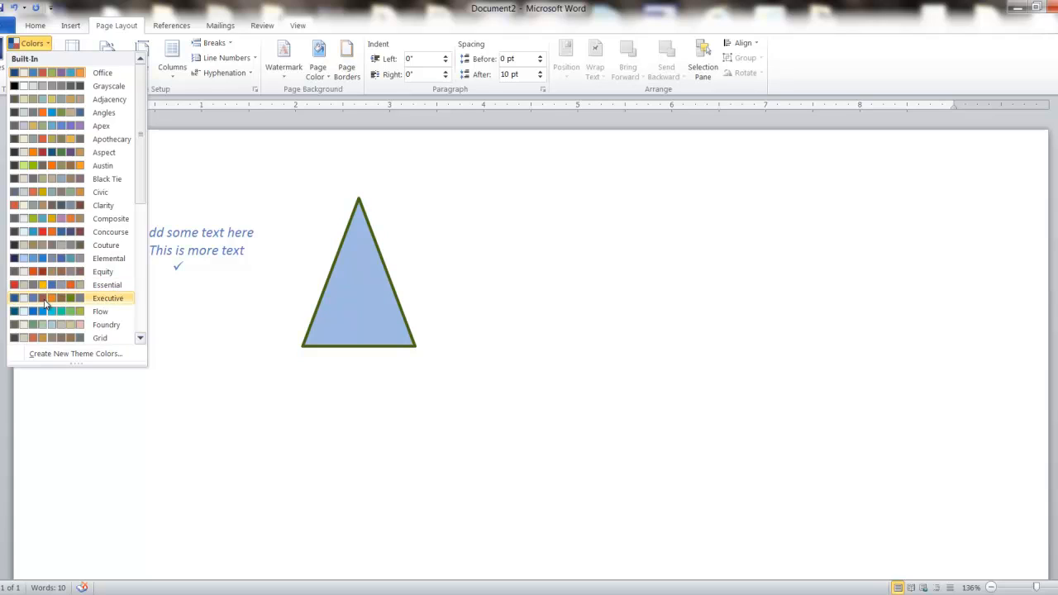
click(221, 376)
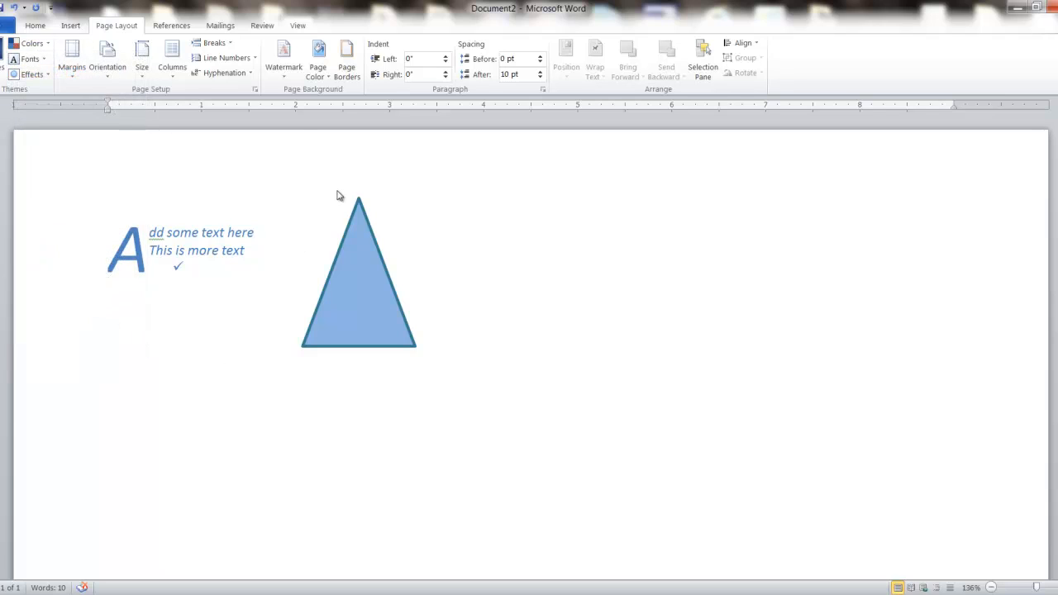
click(172, 26)
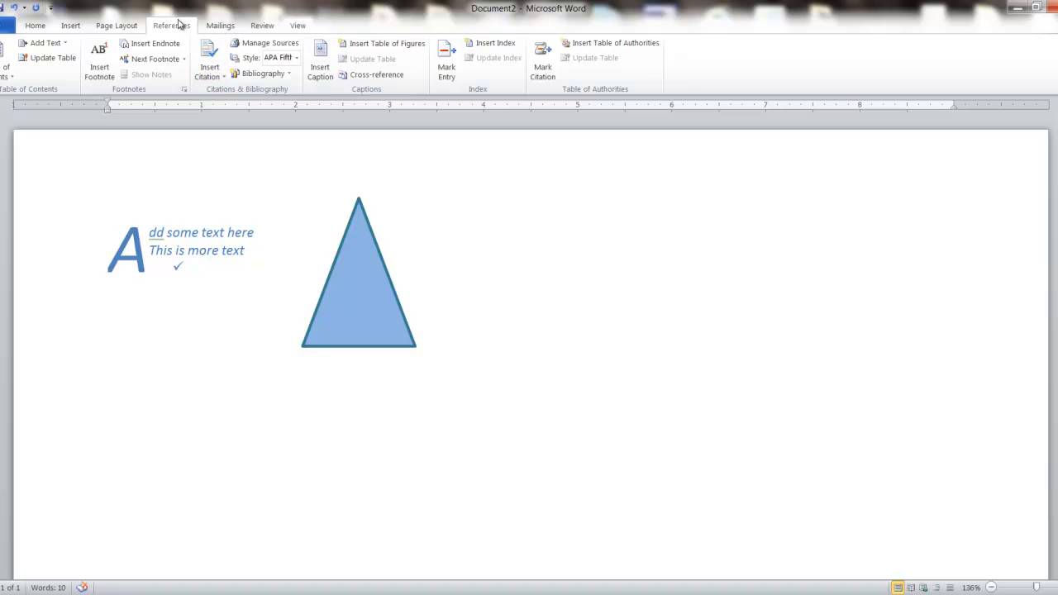
Start a mail merge in the current document using the Letters type.
click(220, 26)
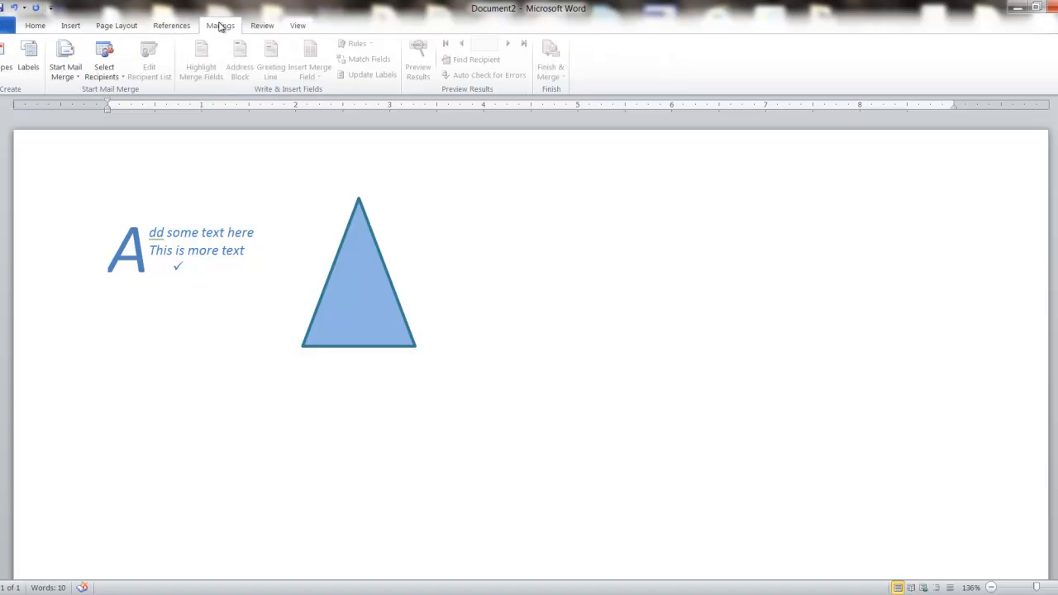
click(63, 73)
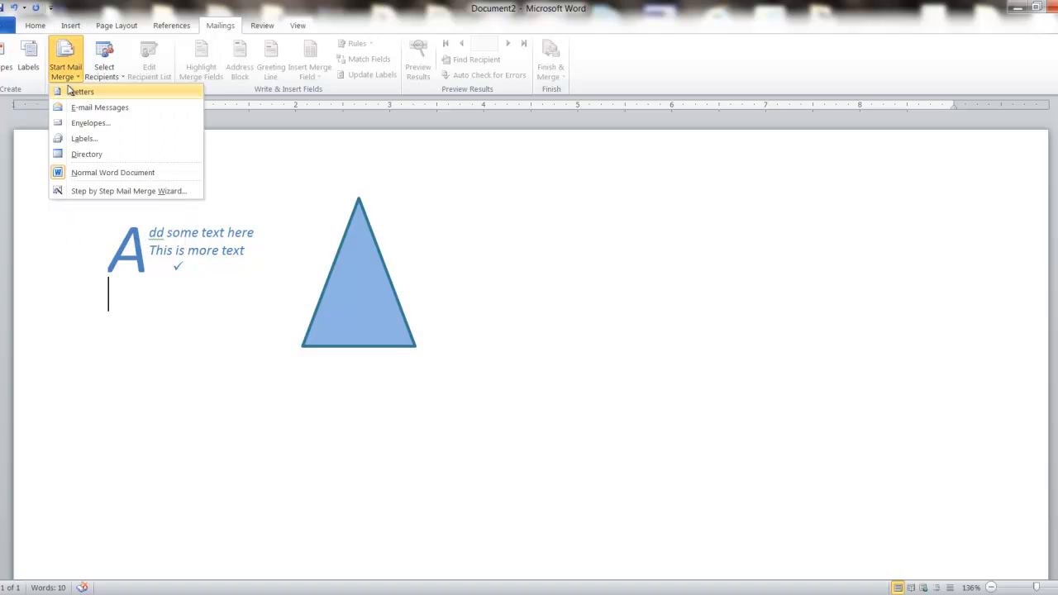
click(72, 94)
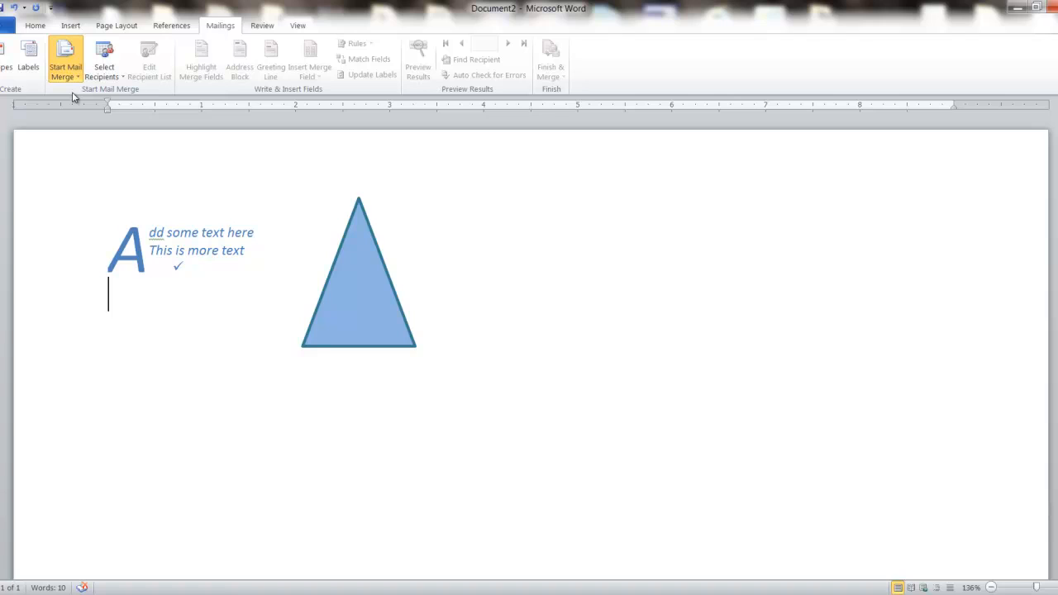